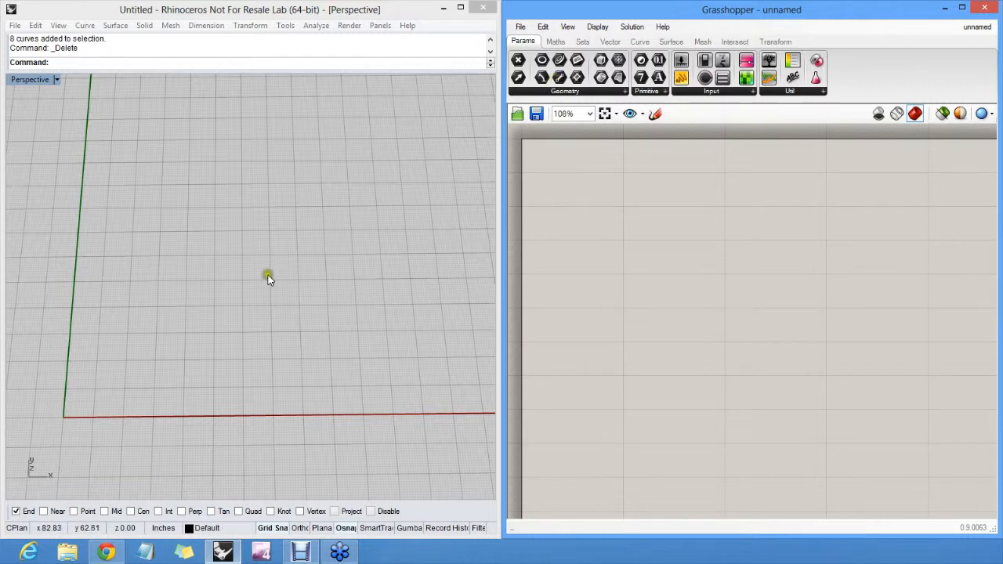
click(629, 235)
text(Curve)
key(Return)
right_drag(246, 280, 284, 315)
key(Escape)
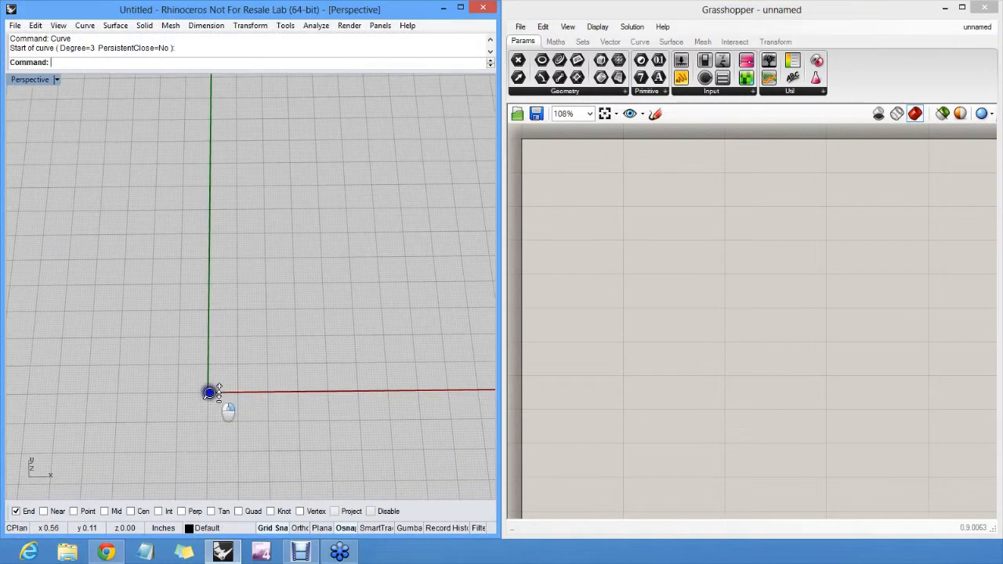
- Draw a closed, crescent-shaped degree-3 control-point curve around the origin in the Perspective view
right_drag(211, 393, 230, 325)
text(Curve)
key(Return)
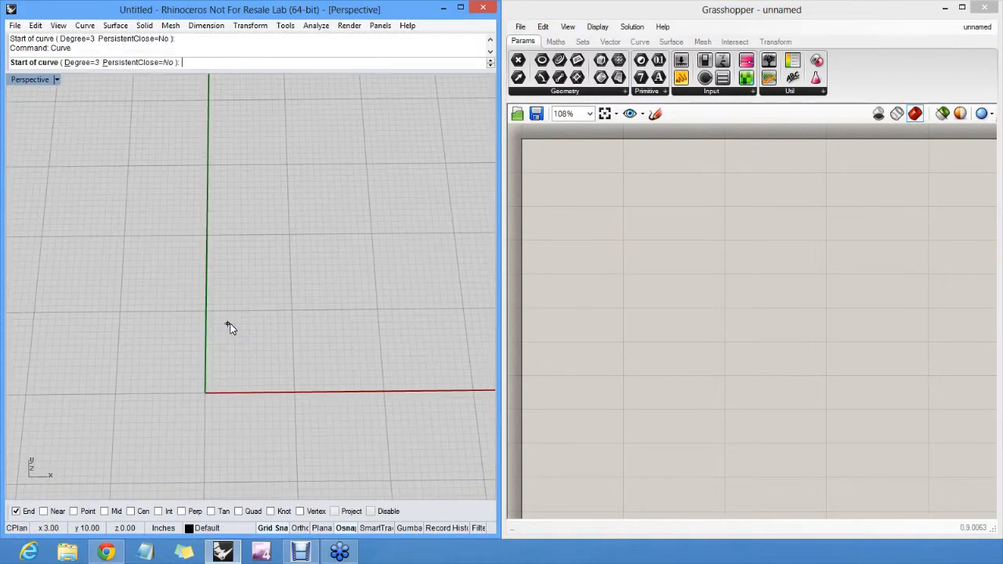
click(242, 357)
click(212, 338)
click(173, 347)
click(151, 415)
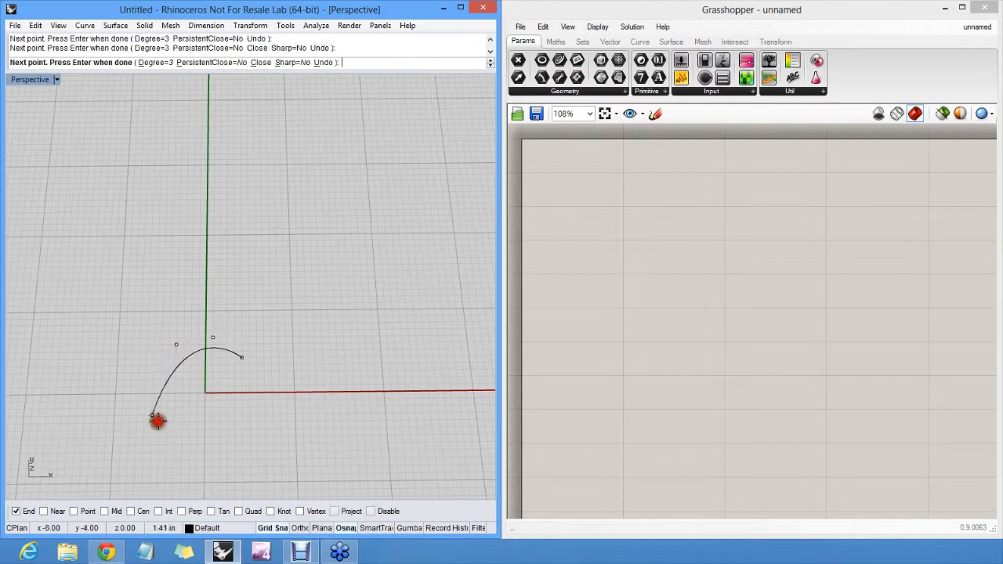
click(204, 444)
click(195, 405)
click(197, 373)
click(238, 397)
click(256, 378)
click(242, 358)
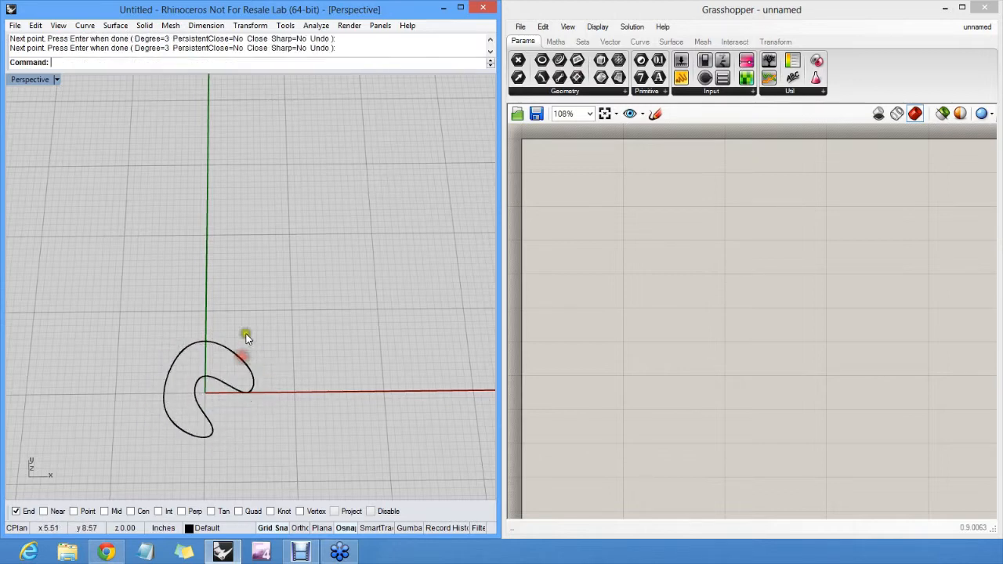
- Add a Curve parameter to the Grasshopper canvas and reference the closed crescent curve in it as its single curve
scroll(242, 357, down, 2)
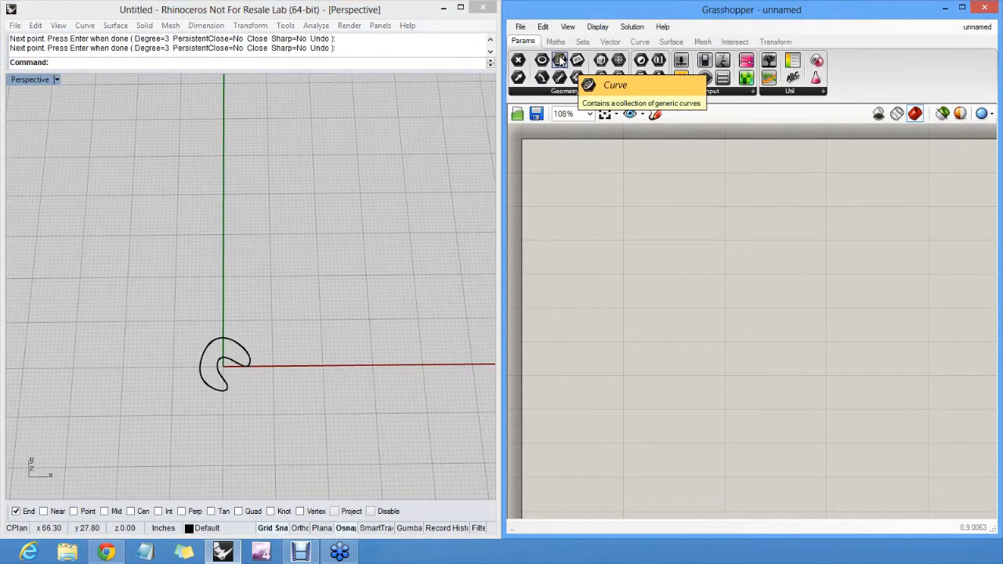
drag(560, 61, 599, 198)
right_click(599, 198)
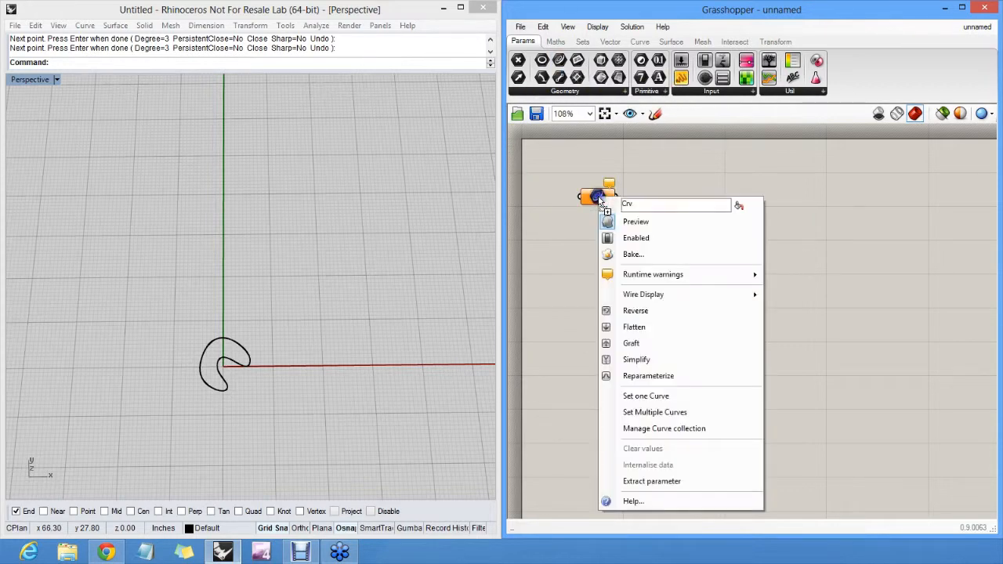
click(647, 394)
click(237, 348)
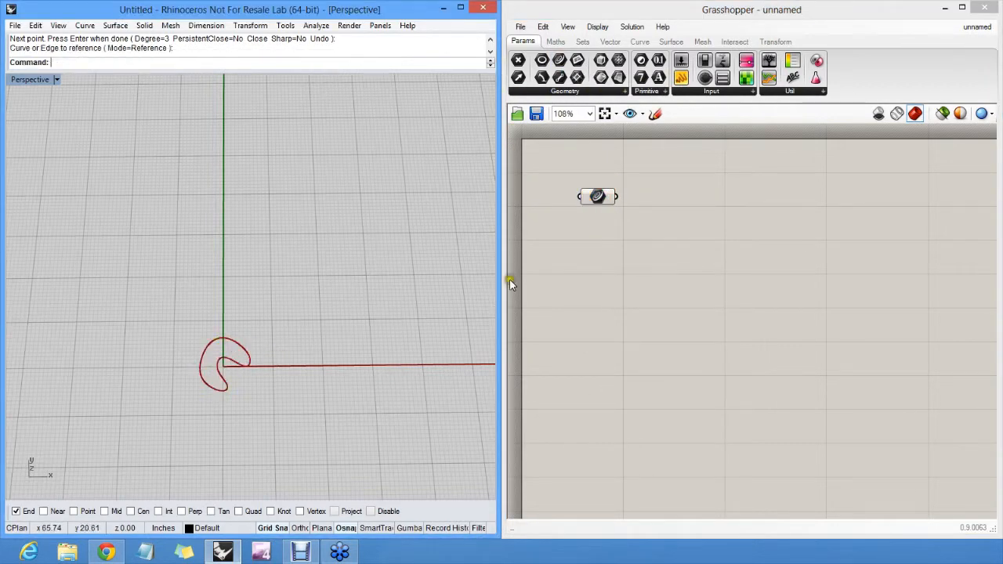
- Add a Rectangular Array component and wire the Curve parameter into its geometry input
double_click(688, 233)
text(arra)
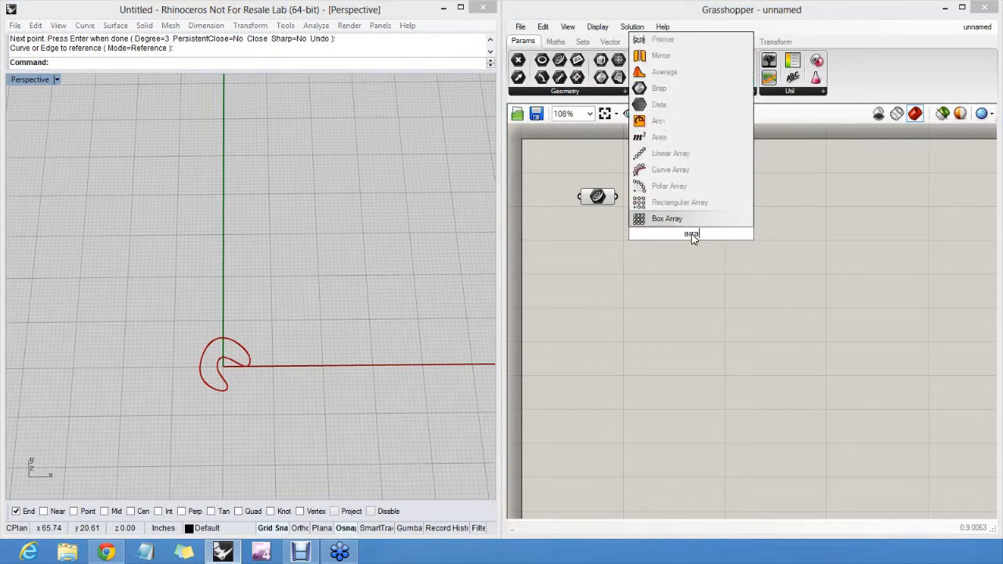
text(y)
click(676, 202)
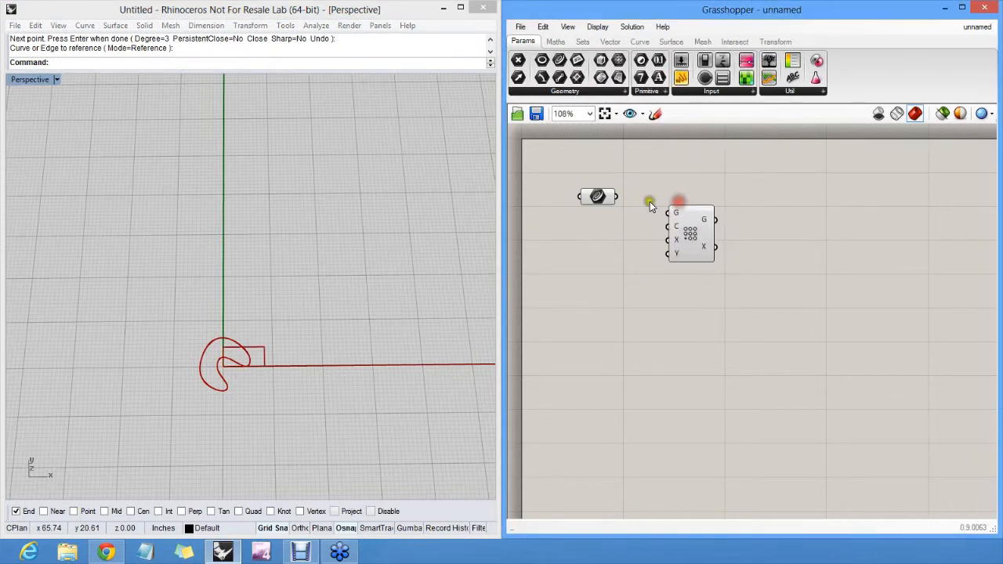
drag(598, 196, 577, 226)
click(611, 190)
drag(669, 213, 596, 227)
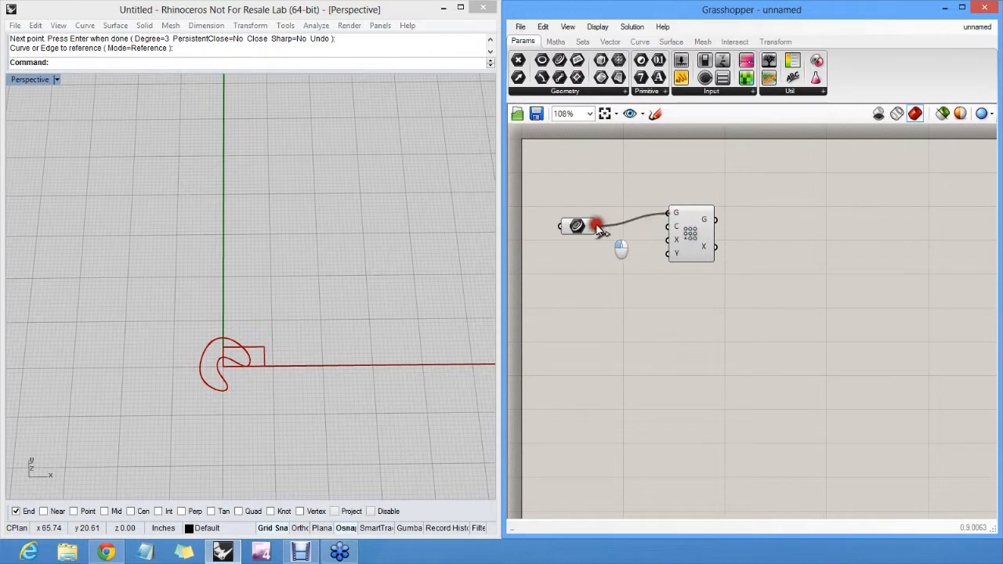
- Set the array's cell input to one rectangle of about 24 by 24 inches, drawn from the origin
right_click(677, 229)
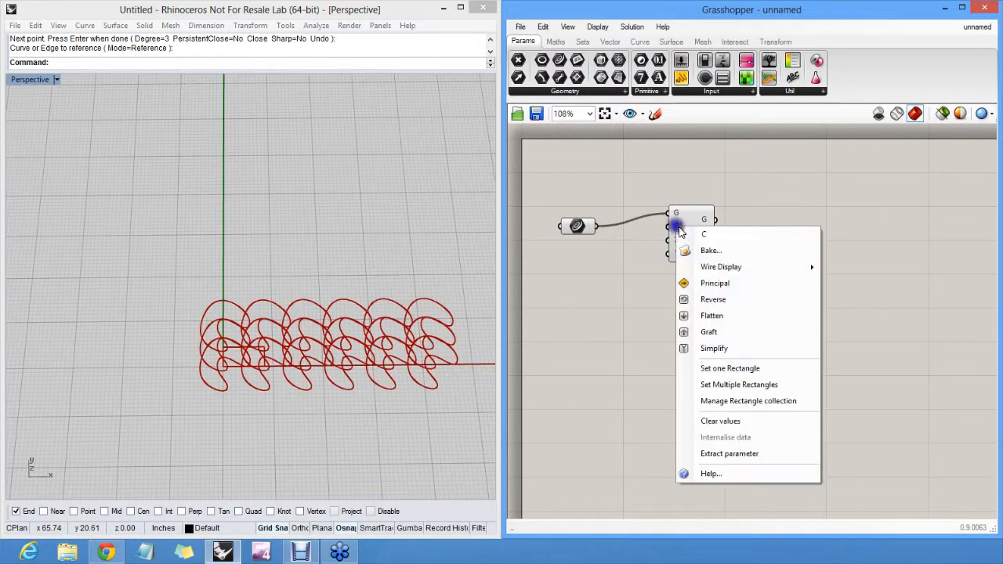
click(709, 366)
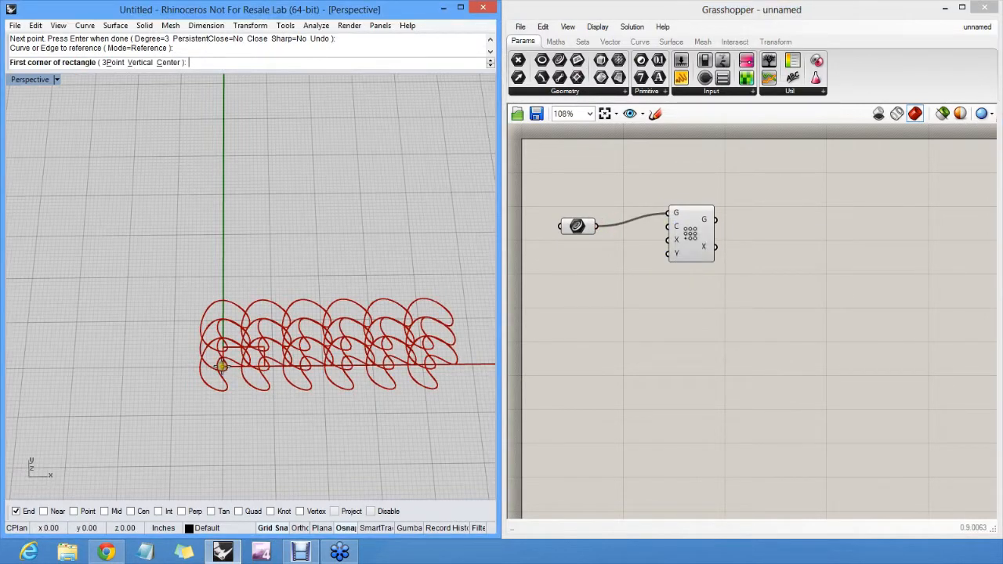
click(223, 366)
click(318, 275)
scroll(314, 305, down, 4)
mouse_move(300, 307)
shift+right_down()
mouse_move(357, 289)
mouse_move(264, 287)
mouse_move(269, 315)
shift+right_up()
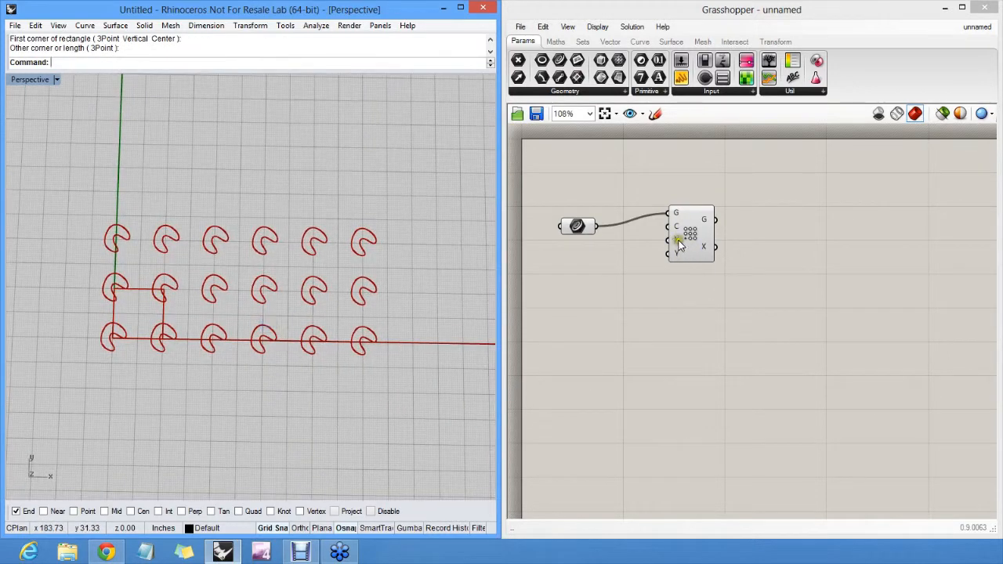
- Move the Rectangular Array component closer to the Curve parameter and check its geometry and transform outputs
mouse_move(679, 241)
mouse_move(708, 249)
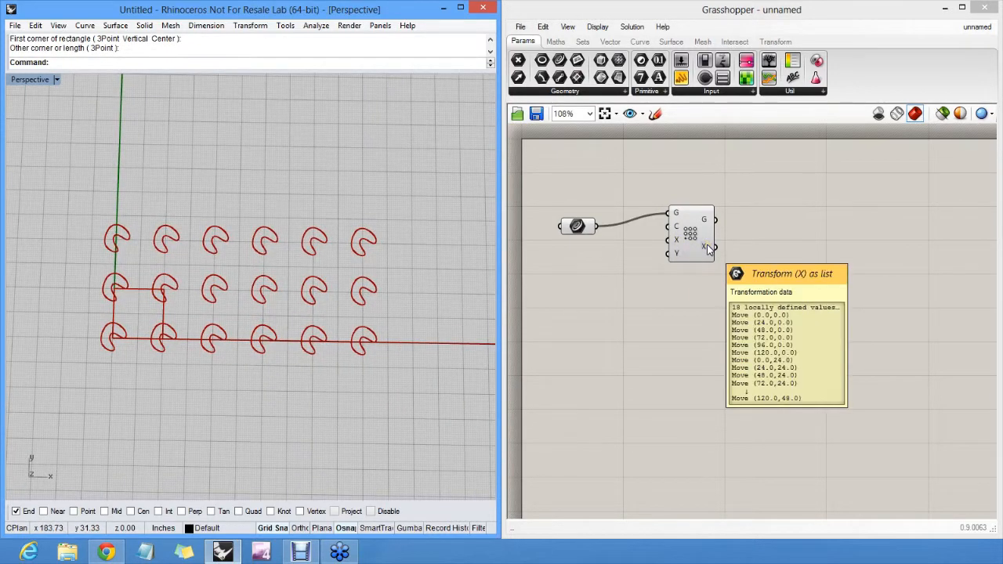
drag(690, 235, 653, 247)
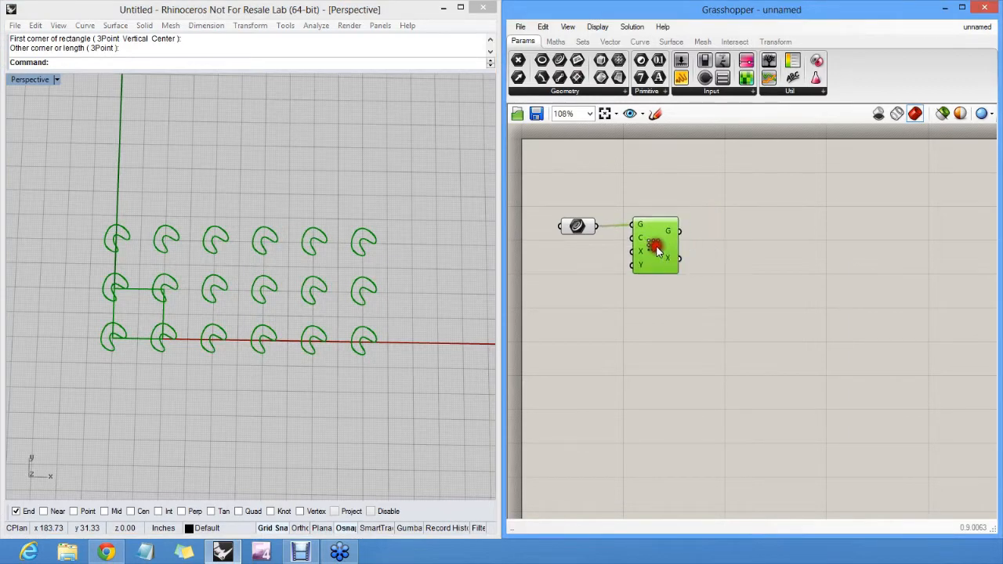
click(658, 198)
mouse_move(670, 233)
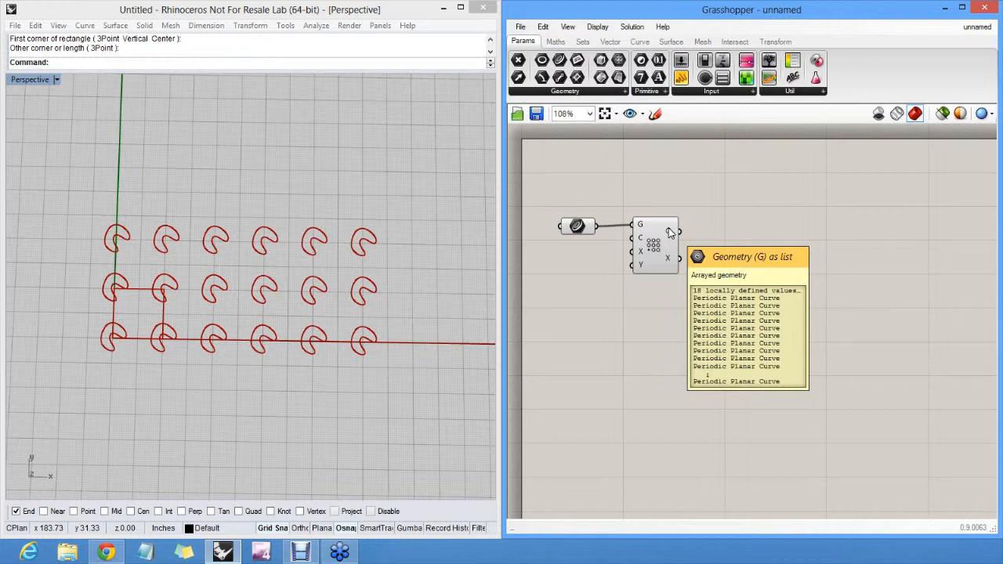
click(779, 240)
right_drag(737, 250, 710, 262)
drag(626, 256, 626, 251)
click(623, 212)
click(633, 207)
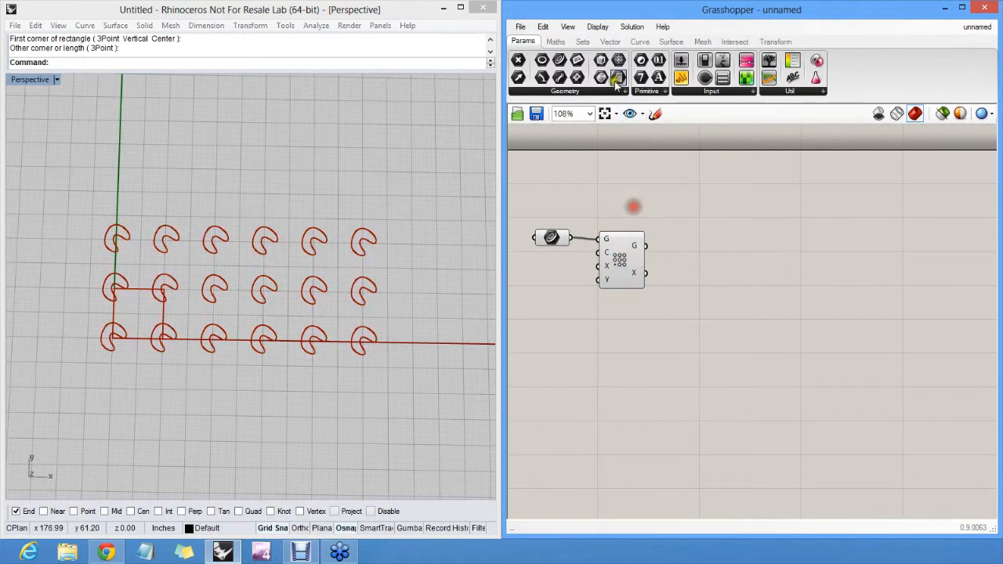
- Add an Area component and wire the array's geometry output into its geometry input
click(633, 43)
click(671, 42)
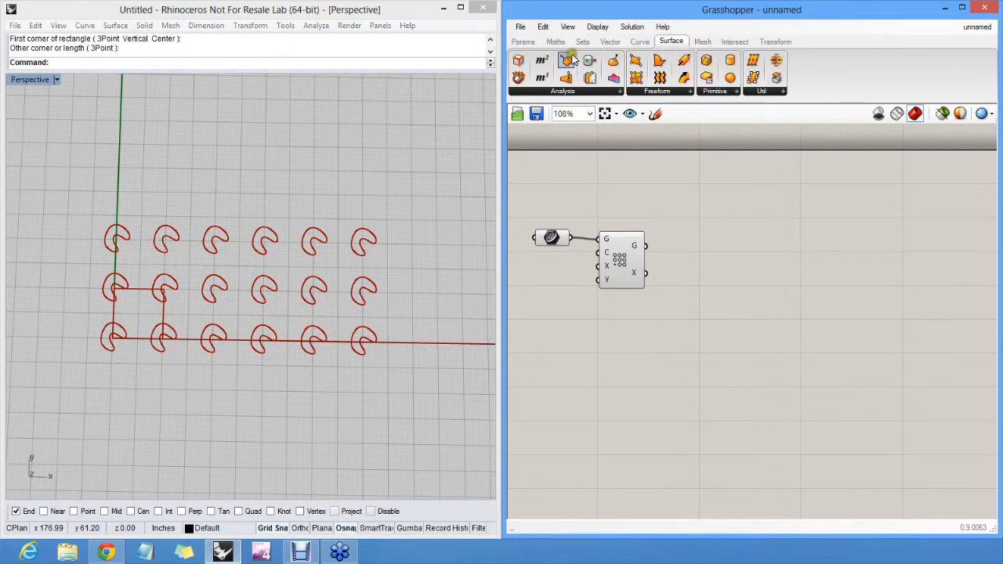
drag(543, 65, 711, 294)
drag(645, 245, 711, 335)
click(695, 280)
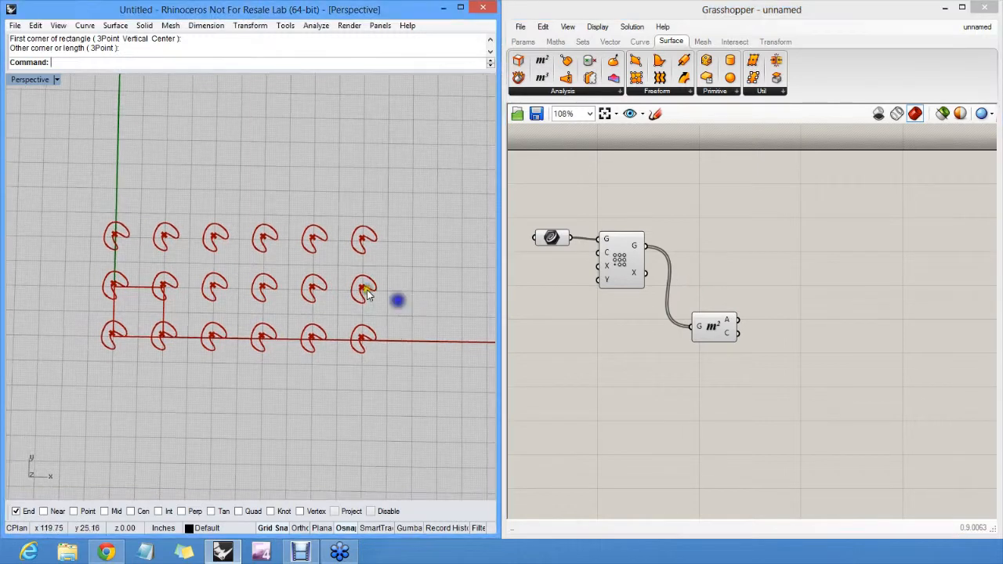
- Inspect the centroid points on the arrayed curves and move the Area component slightly closer to the array component
scroll(364, 290, up, 5)
scroll(365, 290, up, 3)
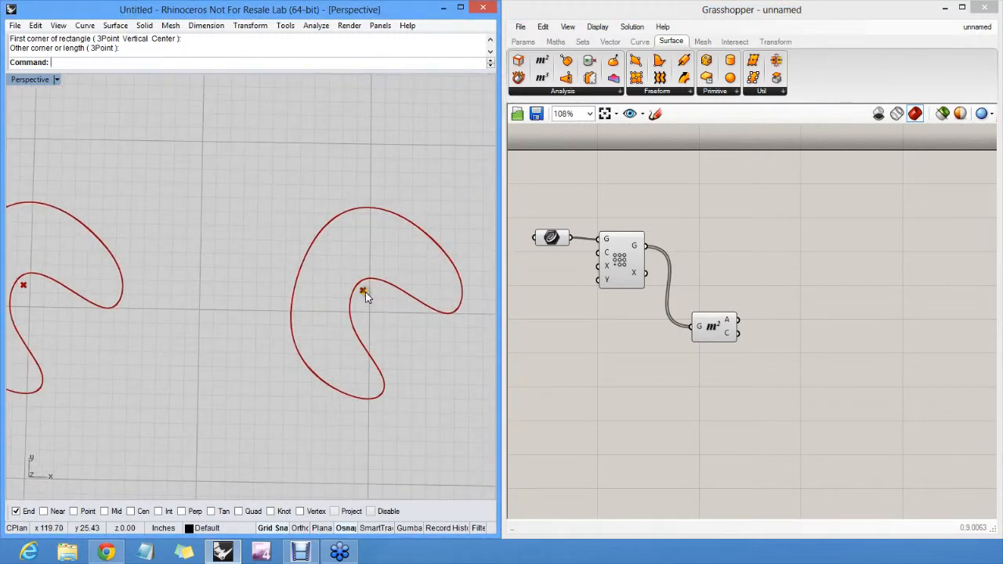
scroll(366, 291, down, 8)
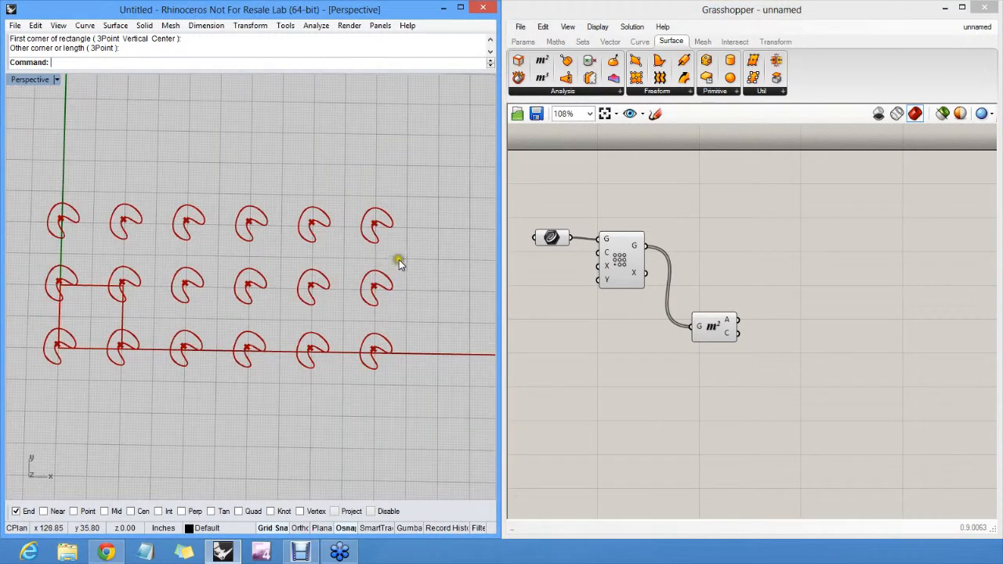
click(744, 283)
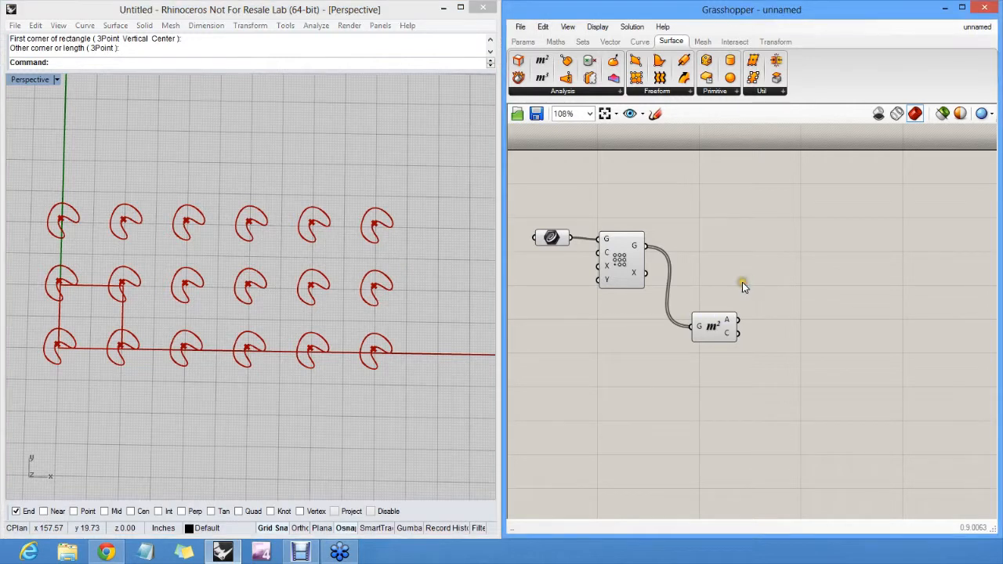
drag(706, 326, 713, 307)
click(733, 275)
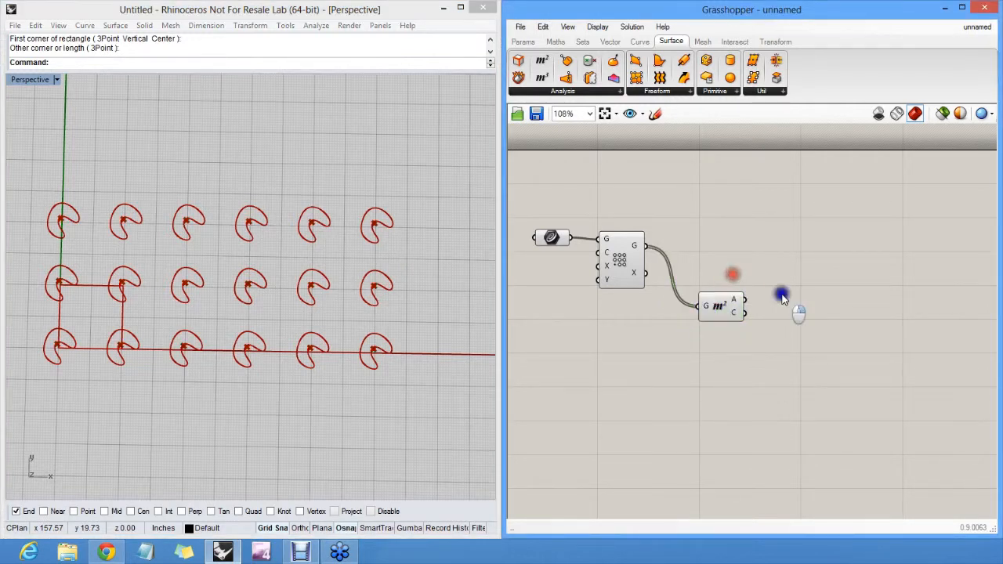
- Add a Rotate component beyond the Area component and wire the array's geometry output into its geometry input
right_drag(782, 295, 772, 280)
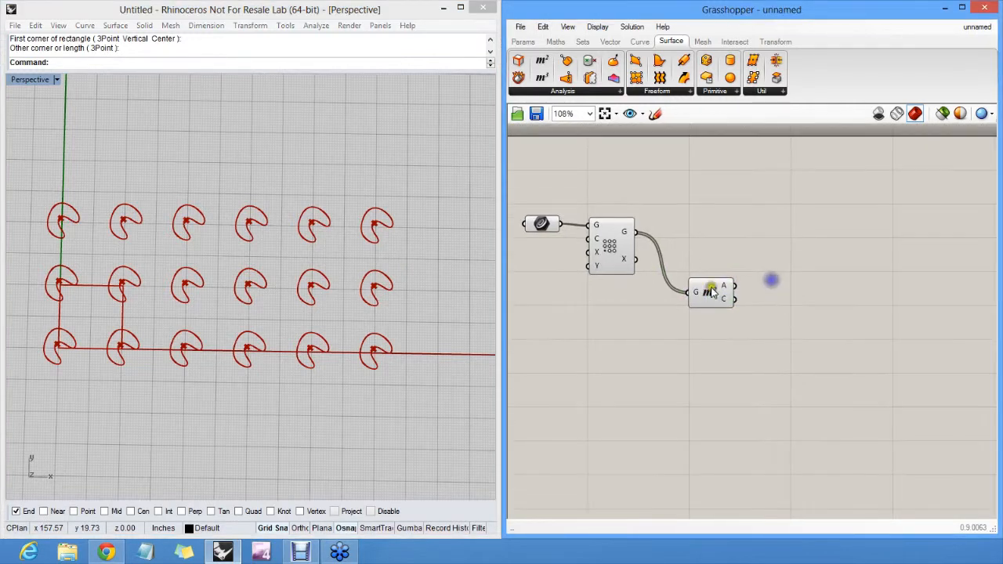
click(770, 43)
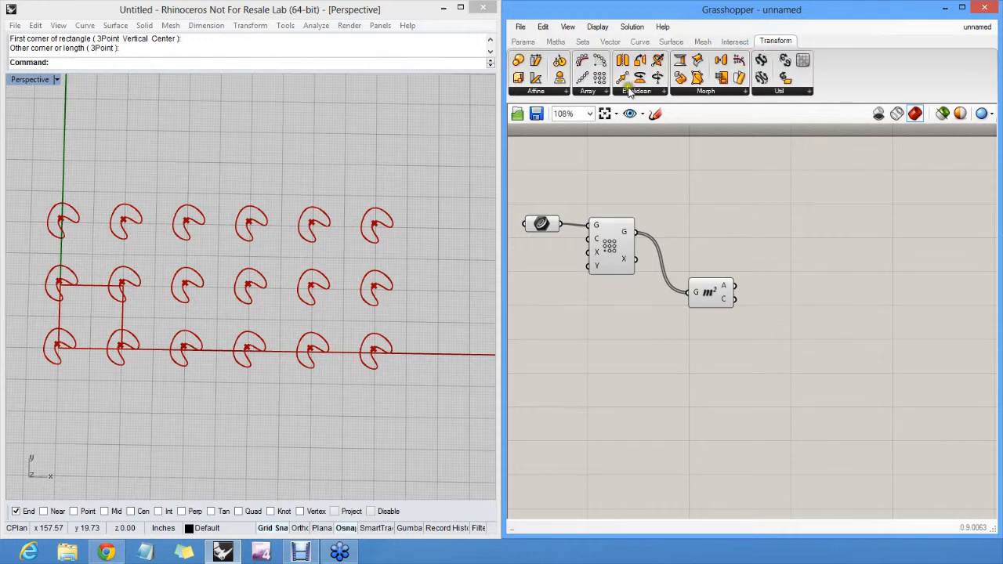
click(627, 92)
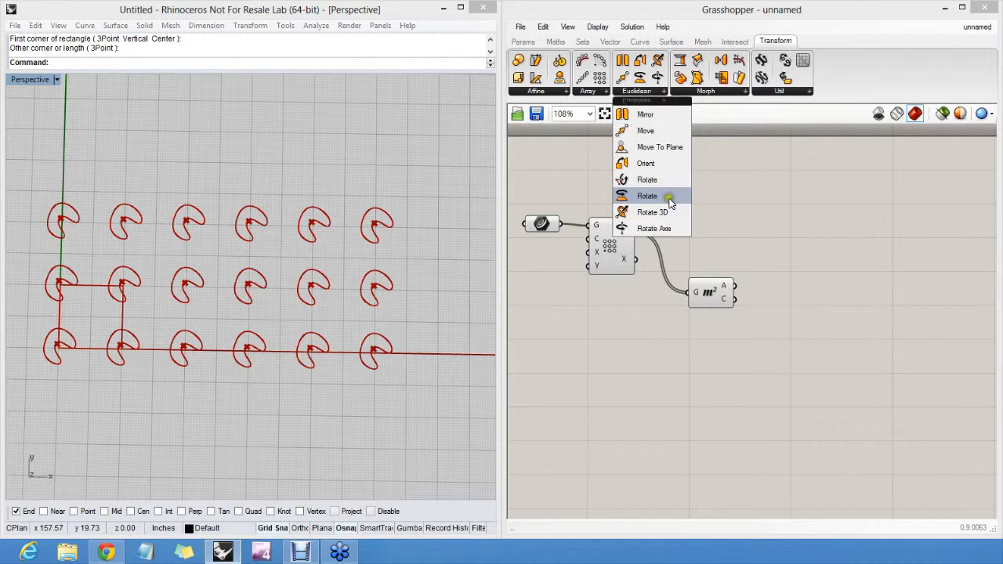
click(650, 199)
click(825, 269)
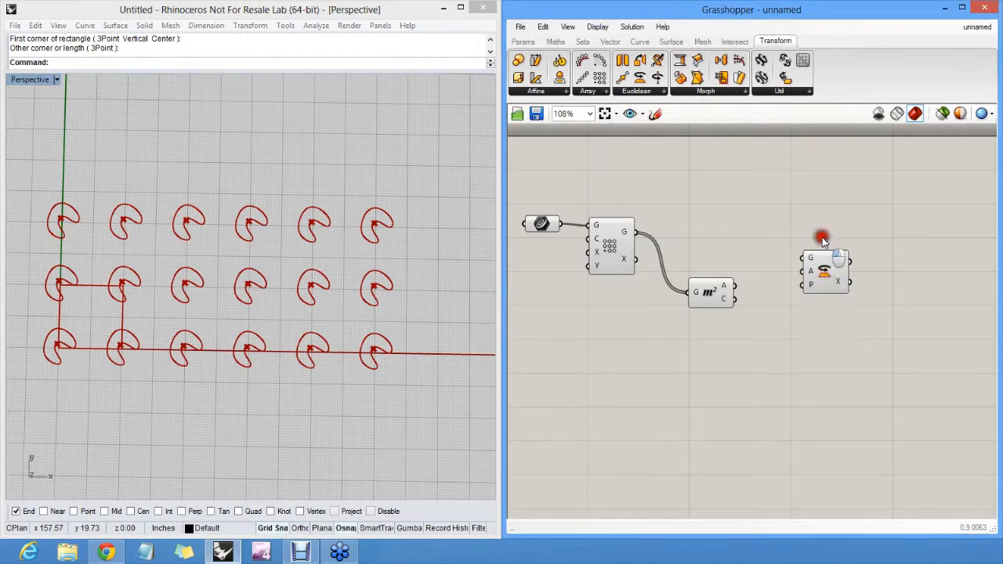
drag(801, 260, 638, 232)
- Wire the Area component's centroid output into the Rotate component's plane input and move the Rotate component closer
mouse_move(811, 273)
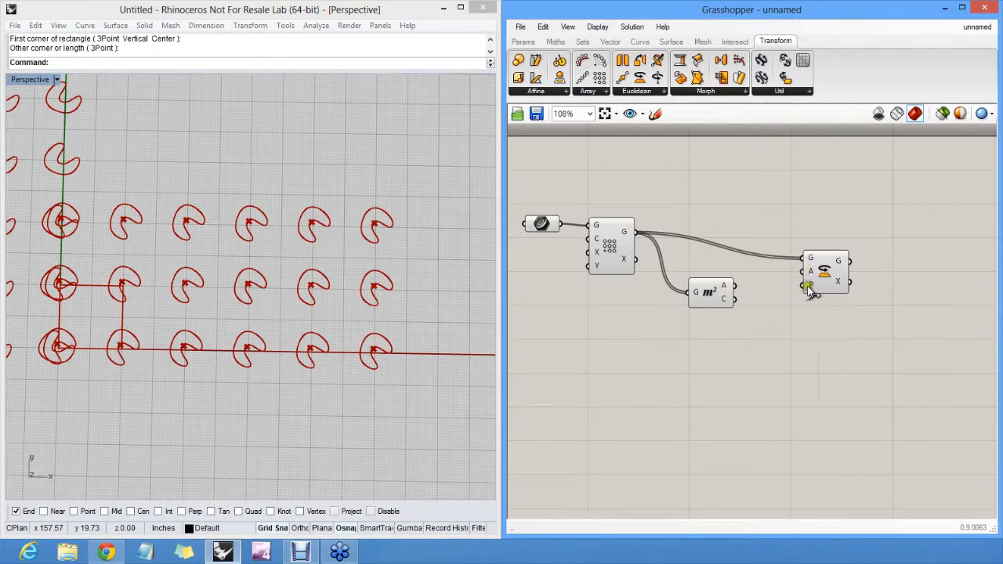
drag(803, 287, 737, 287)
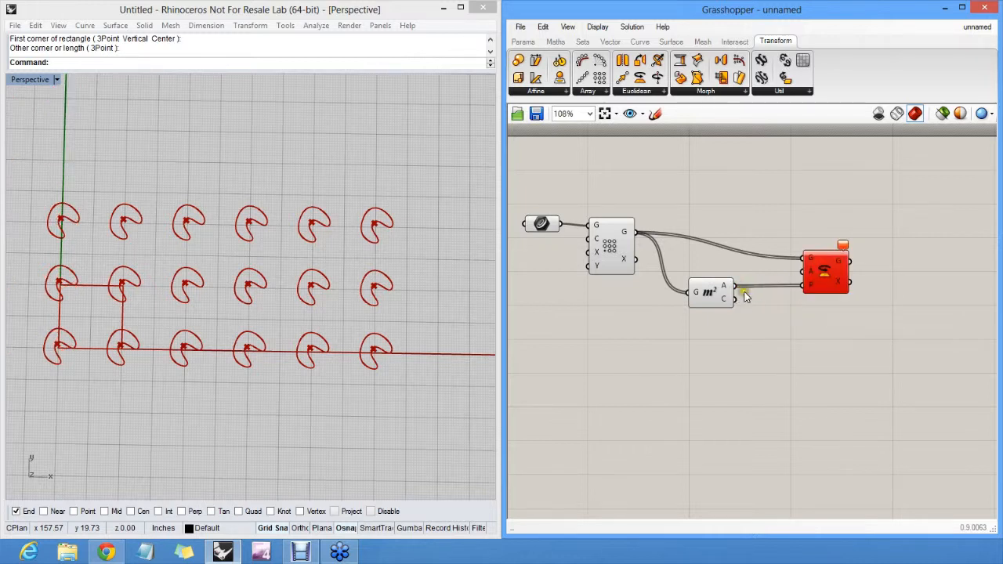
drag(834, 277, 830, 264)
click(761, 258)
drag(736, 299, 821, 254)
click(700, 204)
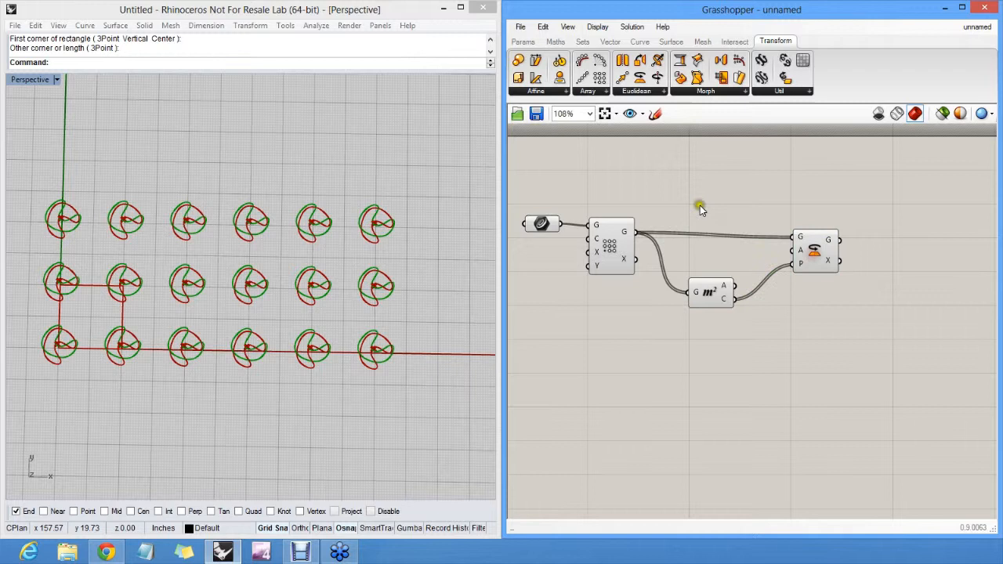
right_click(801, 249)
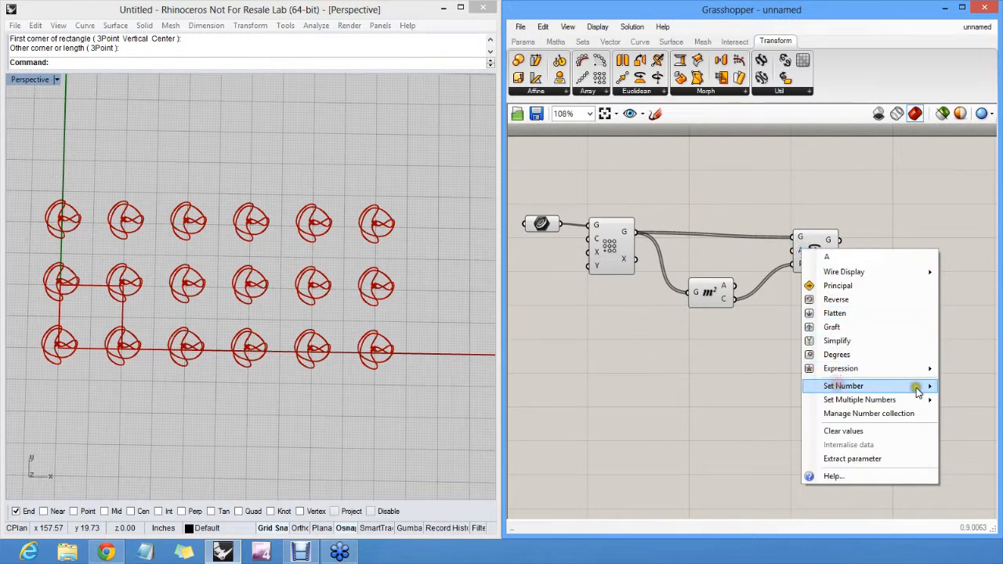
click(722, 317)
right_drag(799, 284, 594, 271)
right_click(602, 237)
mouse_move(654, 375)
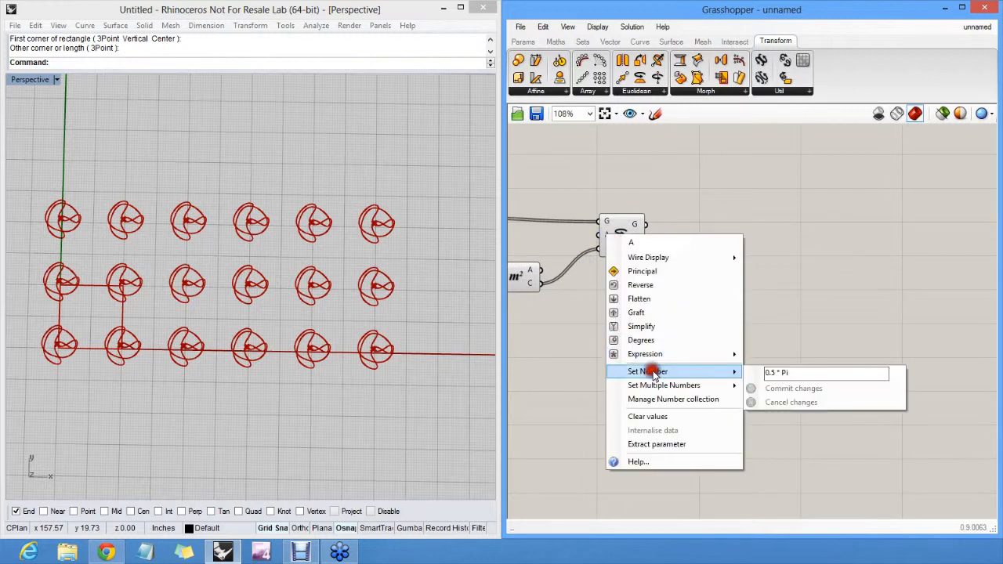
drag(800, 375, 758, 374)
click(784, 328)
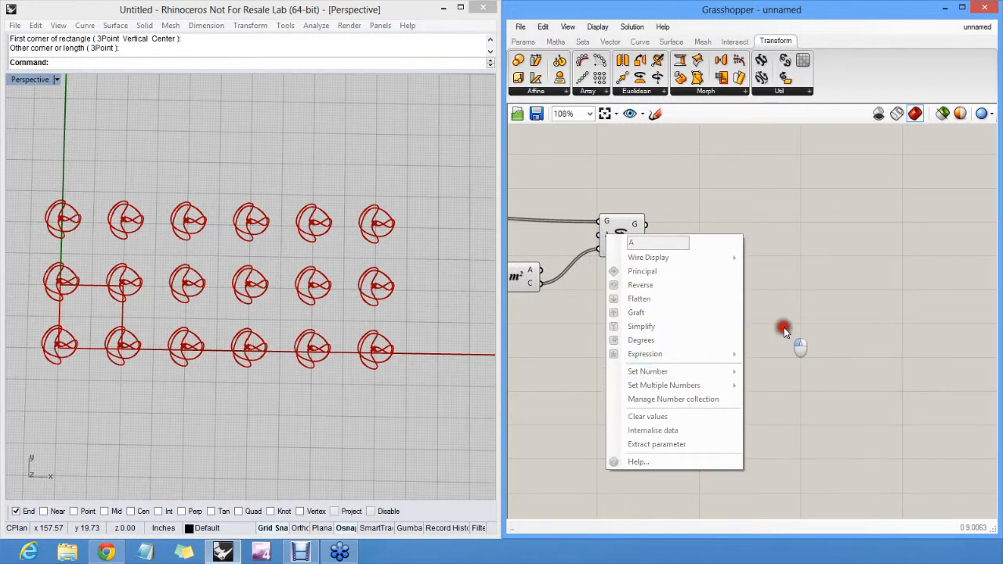
- Switch the Rotate component's angle input to degrees
right_click(606, 235)
click(649, 338)
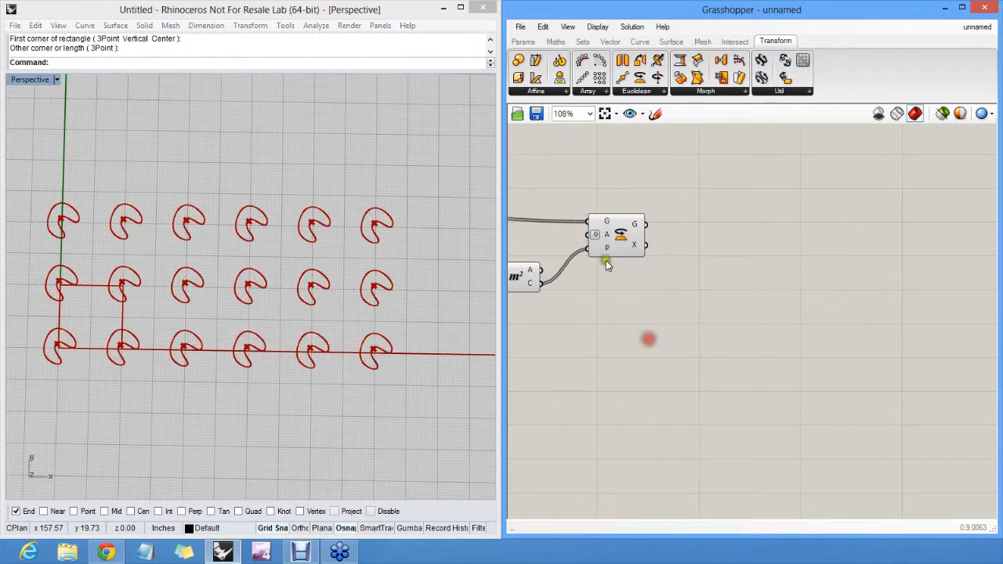
- Set the Rotate component's angle input to 45 degrees and check the rotated curves in the Rhino viewport
right_click(609, 240)
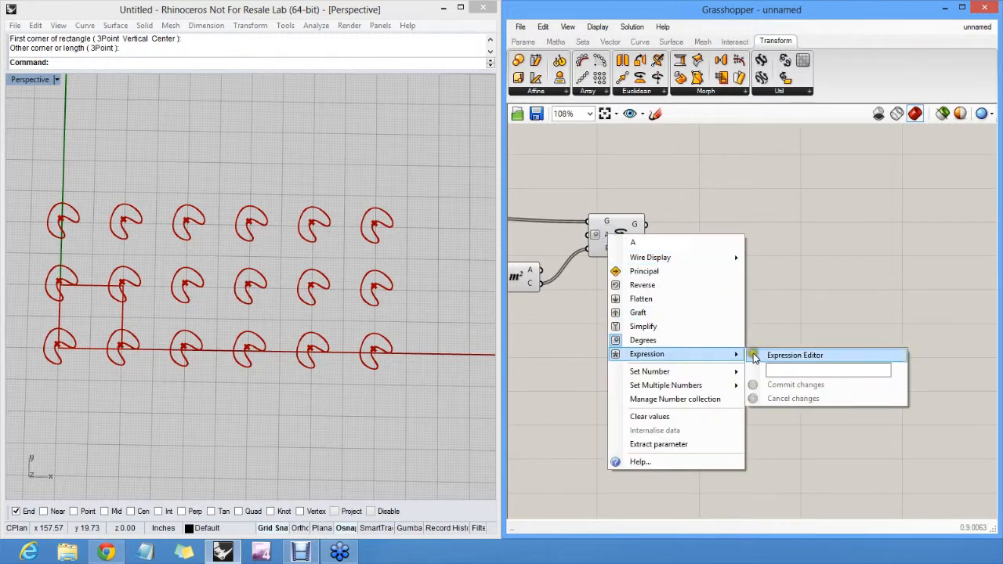
mouse_move(708, 370)
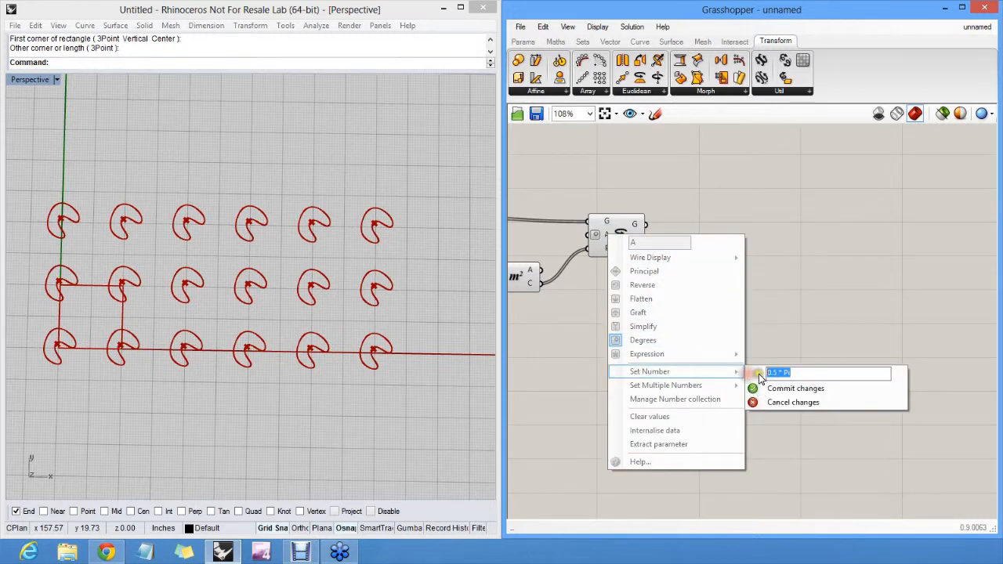
text(10)
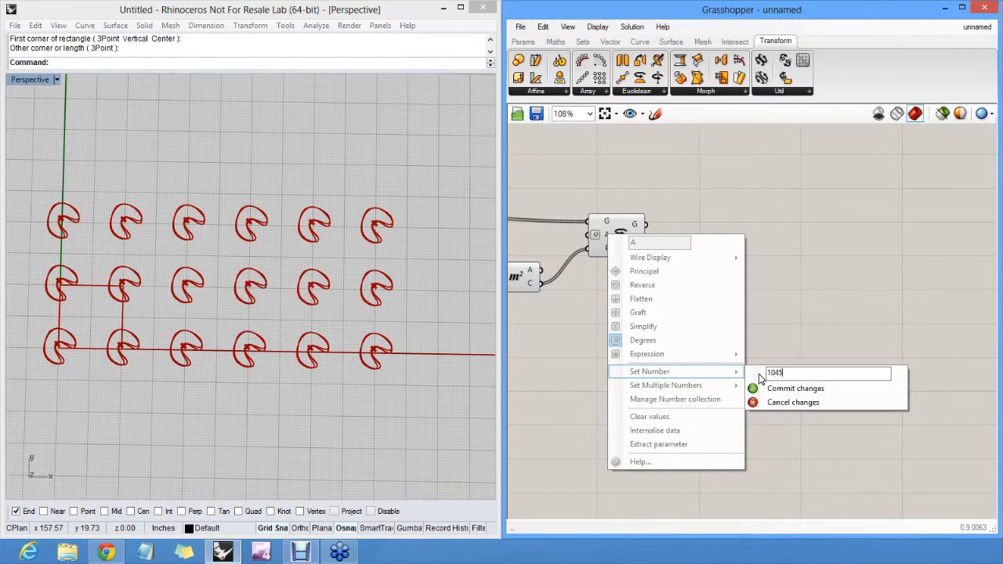
text(45)
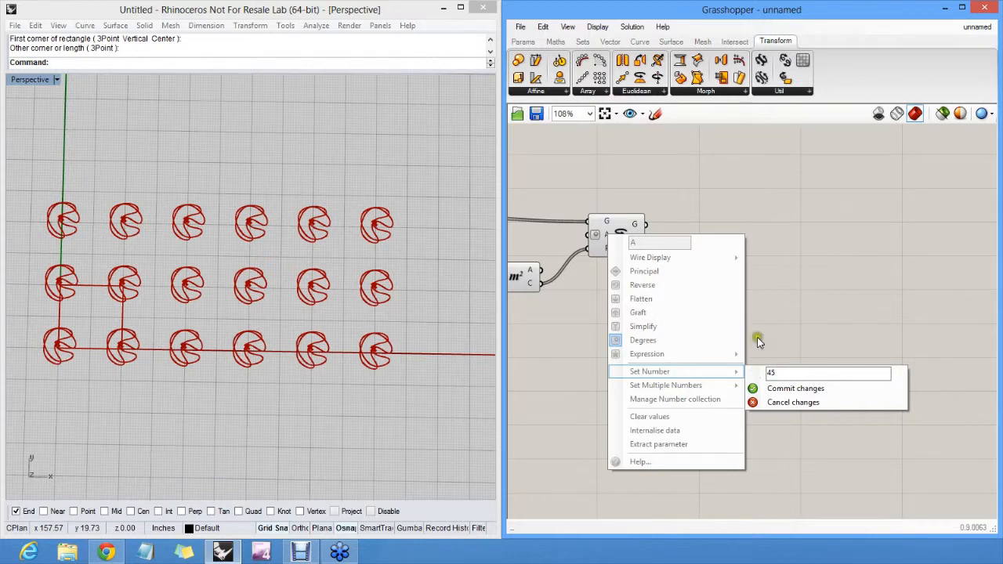
click(423, 240)
right_drag(423, 241, 291, 262)
scroll(311, 283, up, 6)
- Move the Area component up between the array and Rotate components, and add a Random component below it
right_drag(579, 253, 827, 235)
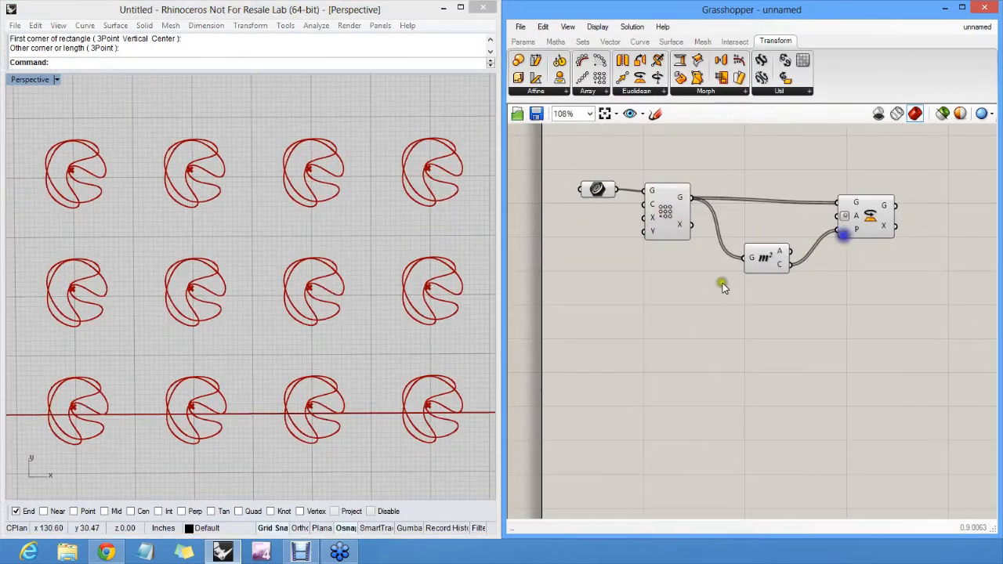
click(765, 235)
click(733, 280)
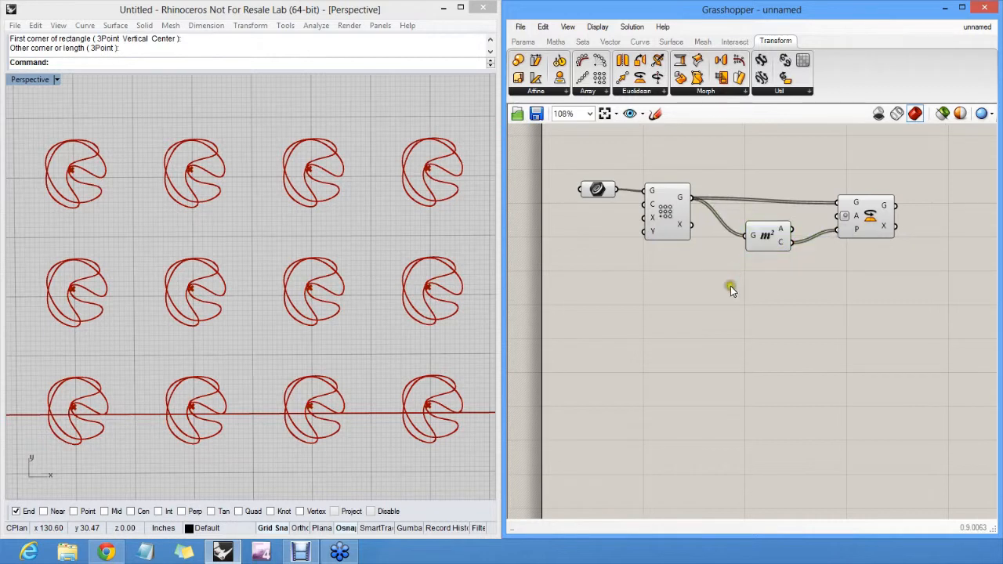
double_click(722, 306)
text(random)
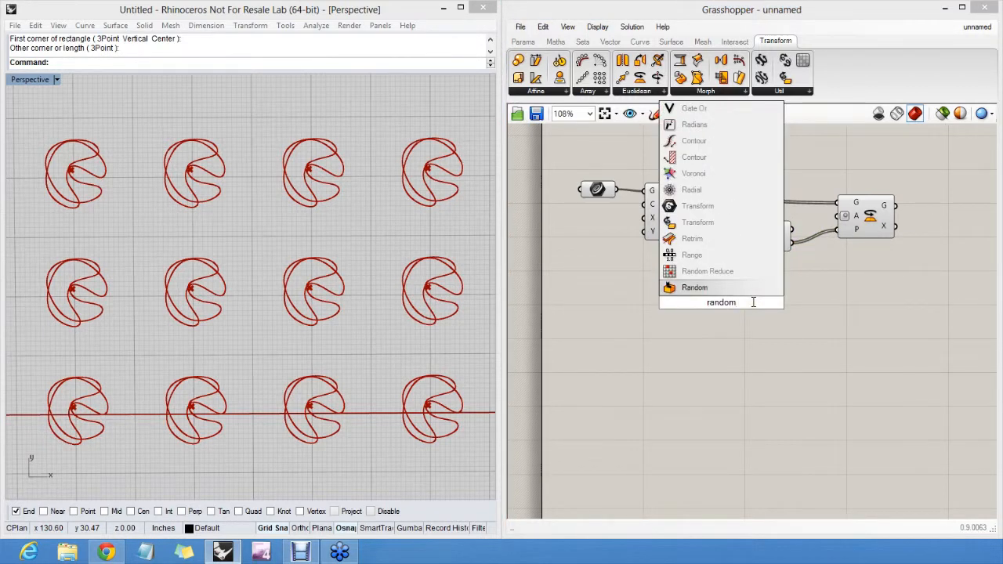
click(710, 287)
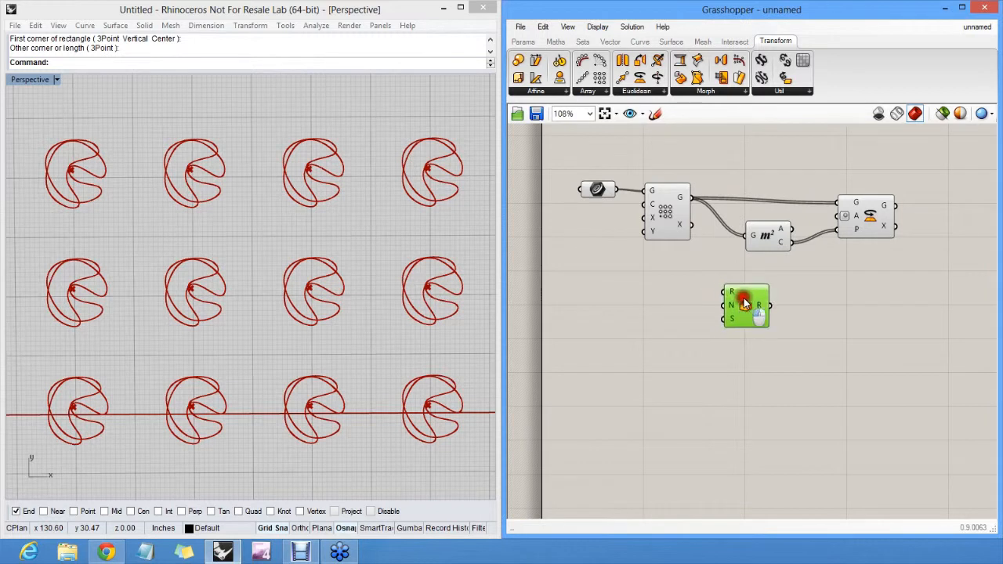
click(745, 273)
- Set the Random component's range domain to 0.0 To 360
right_drag(751, 275, 692, 296)
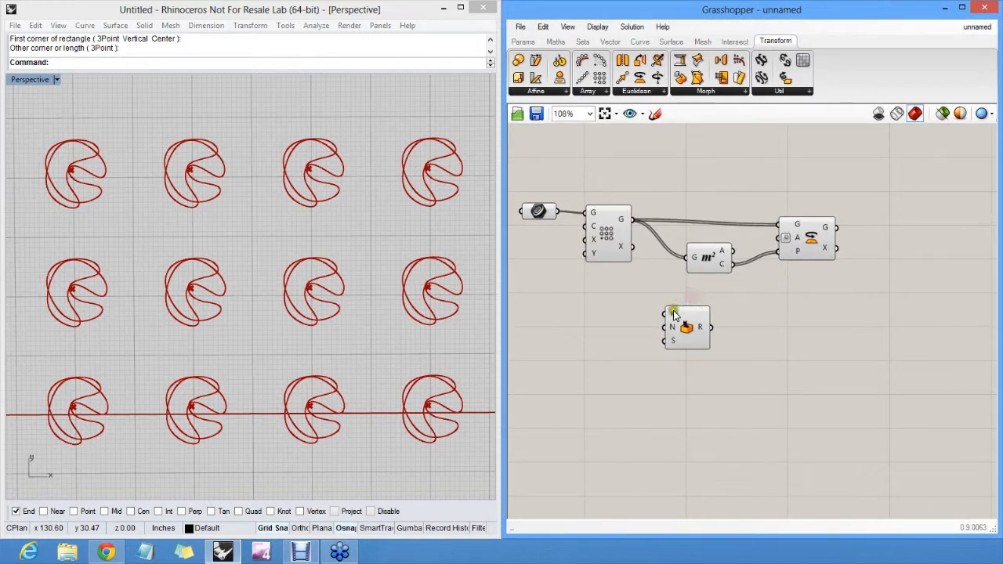
mouse_move(674, 314)
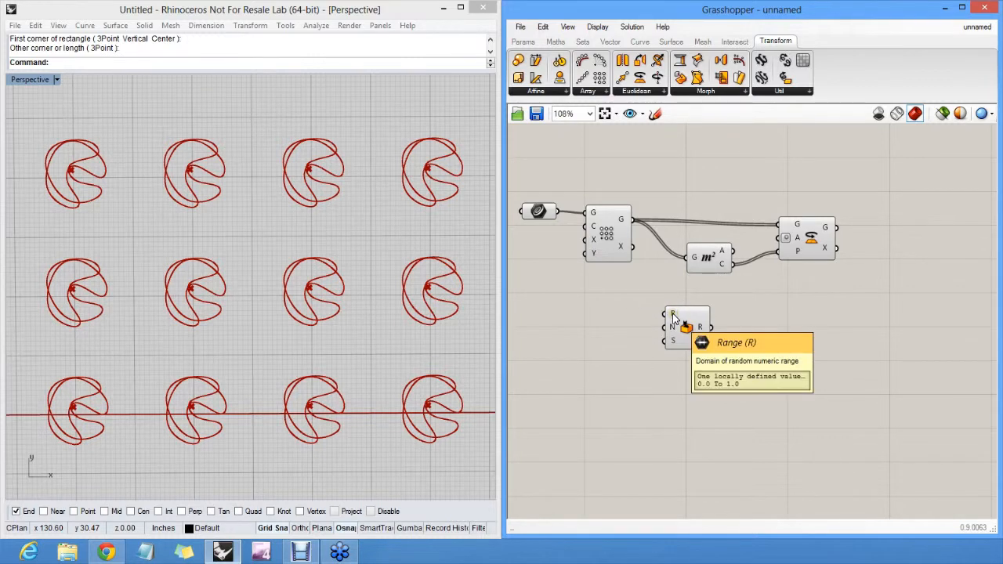
right_click(672, 313)
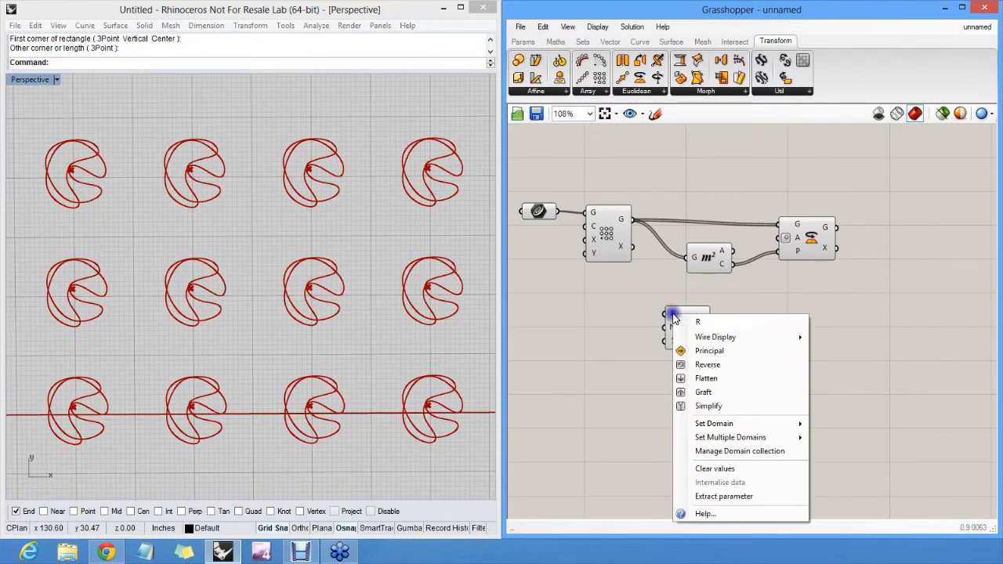
mouse_move(729, 424)
drag(868, 425, 853, 424)
text(360)
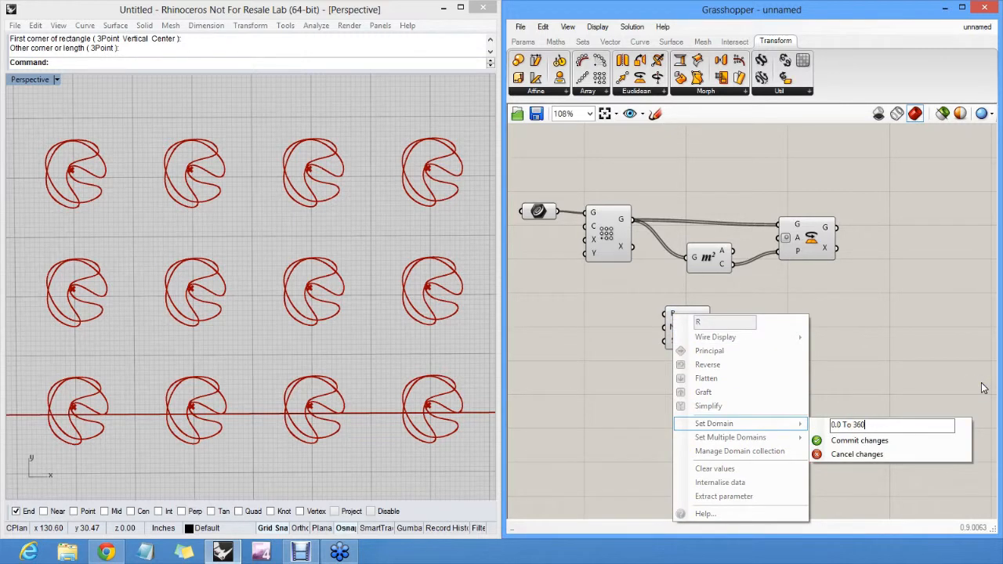
click(874, 440)
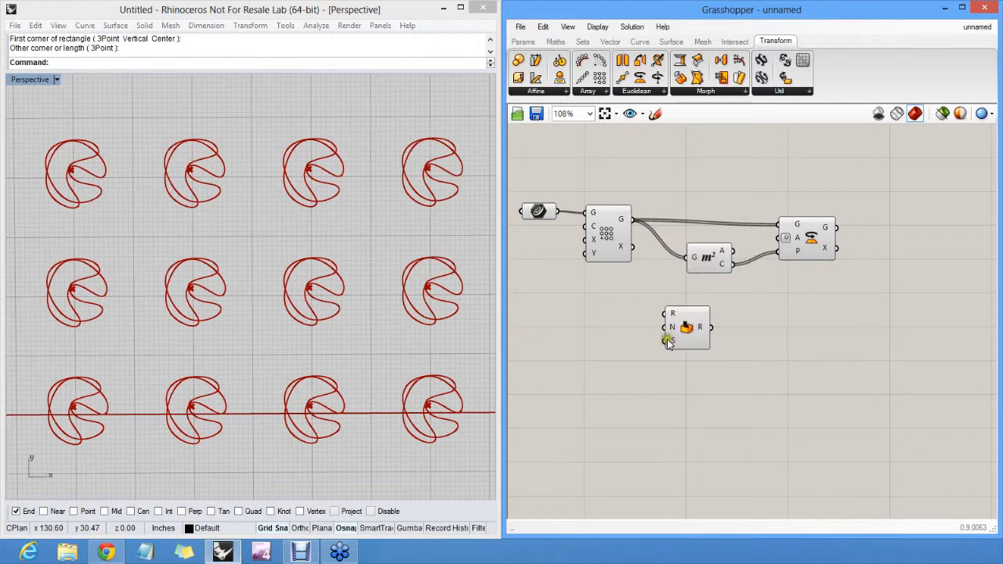
- Set the Random component's number of values and wire its output into the Rotate component's angle input
right_click(671, 331)
mouse_move(739, 439)
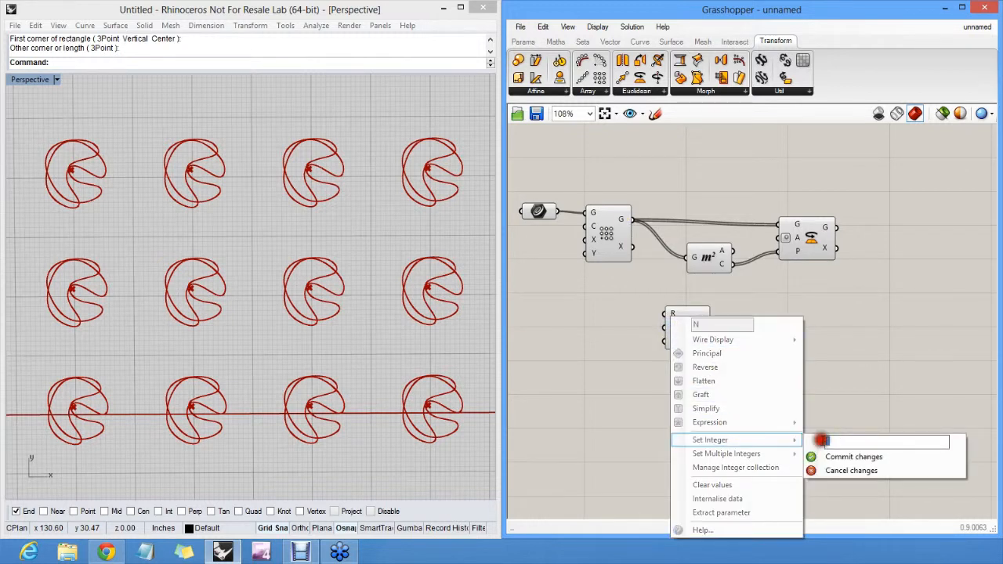
click(853, 457)
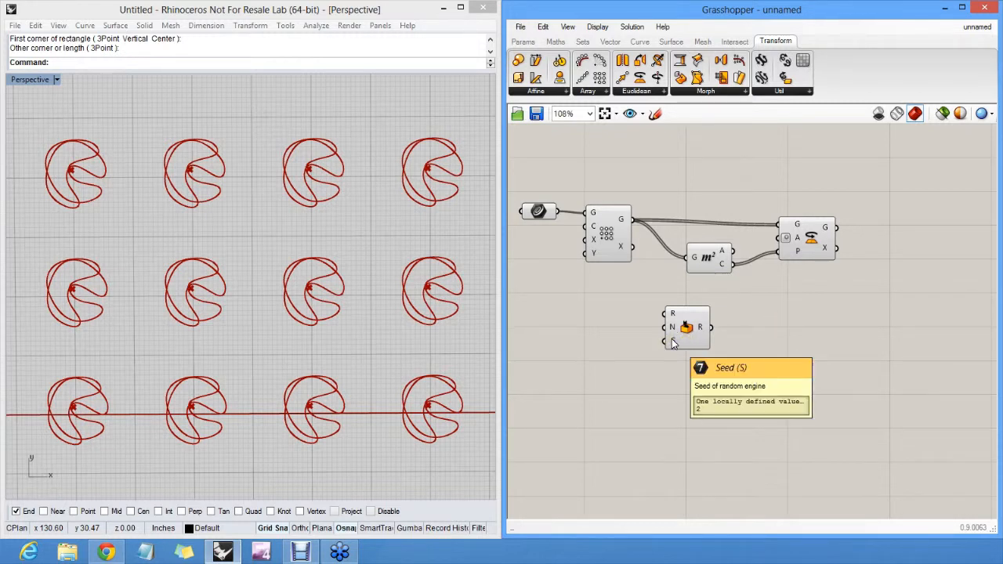
drag(712, 327, 781, 238)
scroll(396, 274, down, 3)
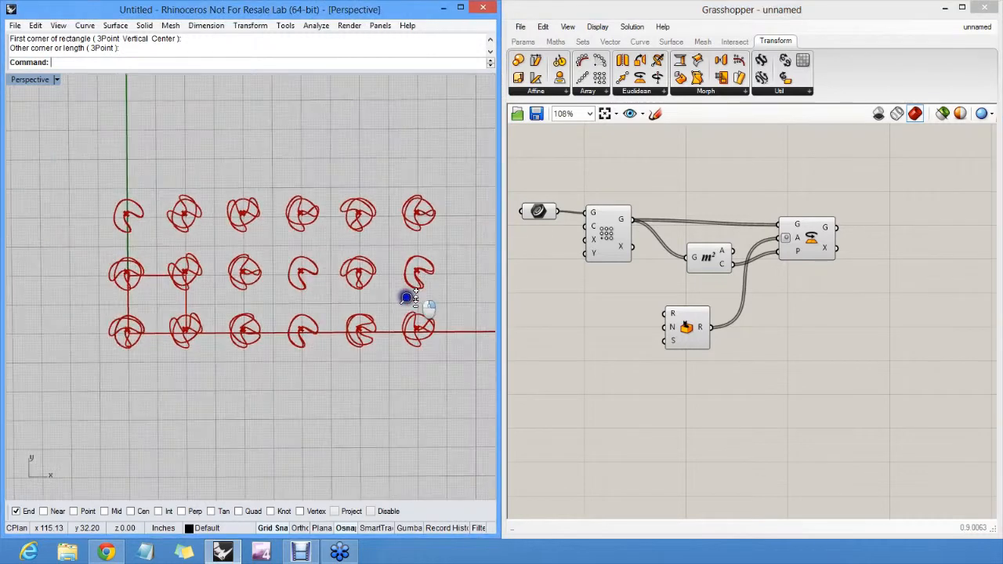
- Turn off the previews of the rectangular array and source curve components, and hide the original curve in Rhino
right_click(606, 232)
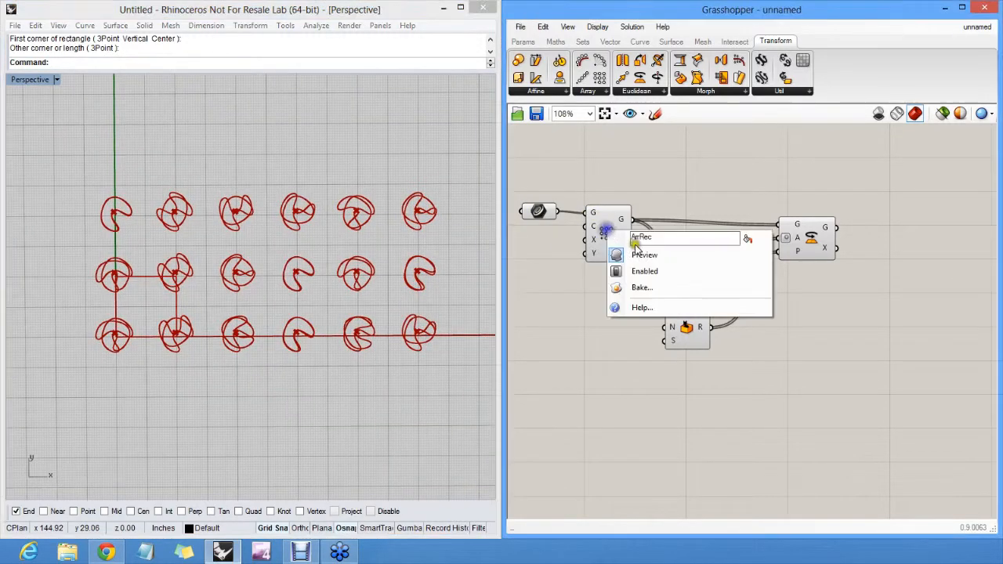
click(645, 251)
right_drag(439, 246, 414, 250)
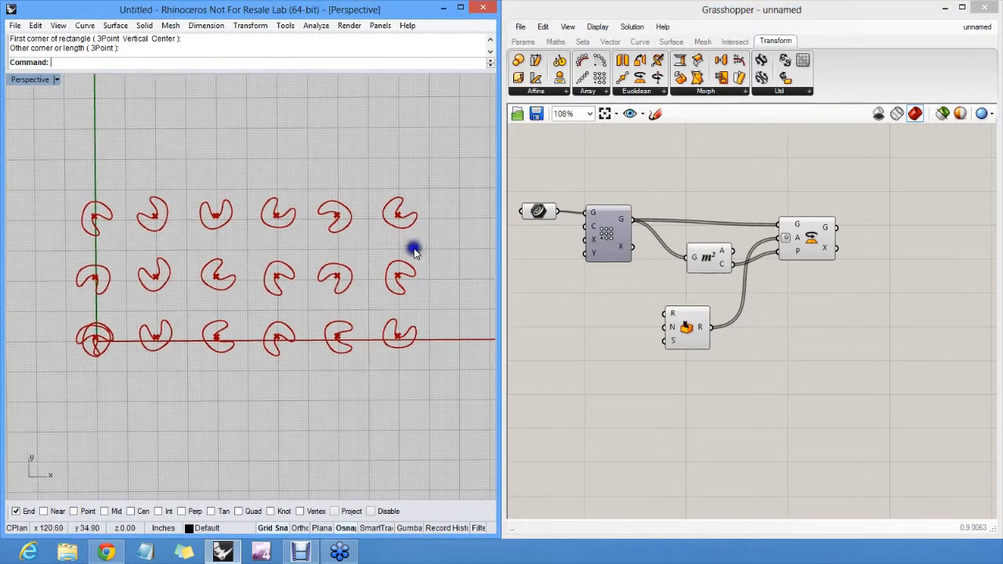
right_click(537, 212)
click(577, 235)
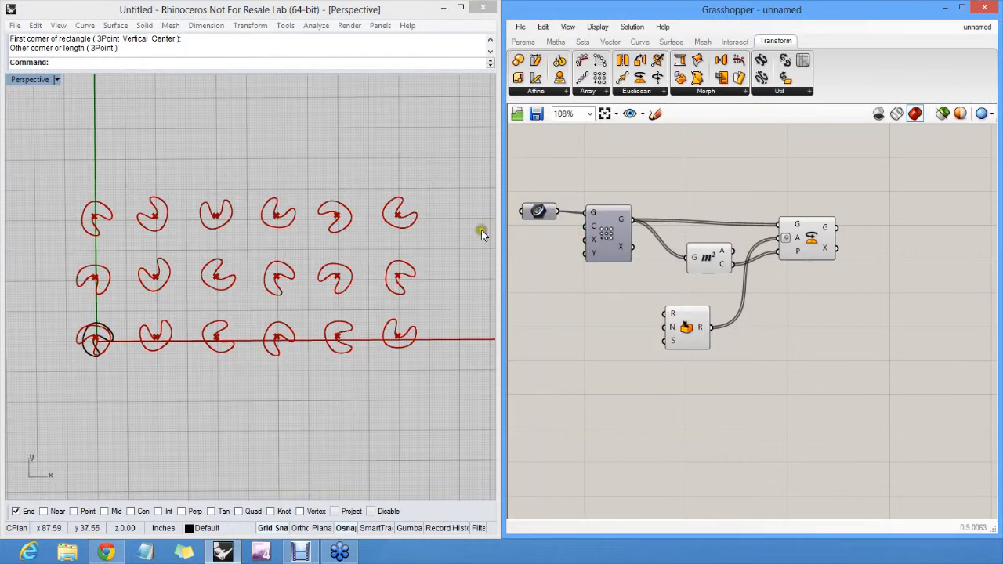
click(114, 335)
key(ctrl+h)
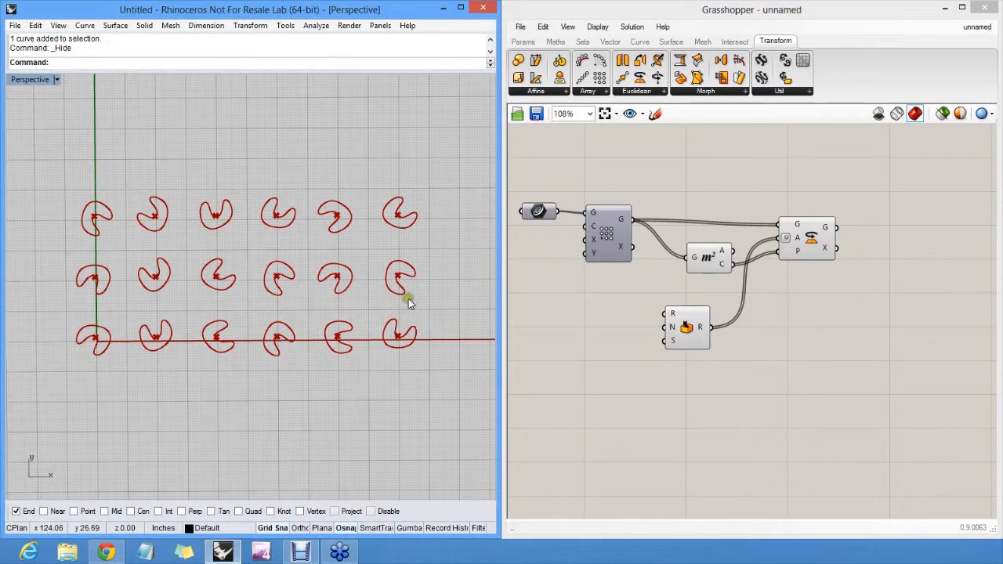
- Tidy the definition by moving Random closer beneath the Area component and nudging Area and Rotate slightly upward
drag(687, 325, 712, 300)
click(773, 304)
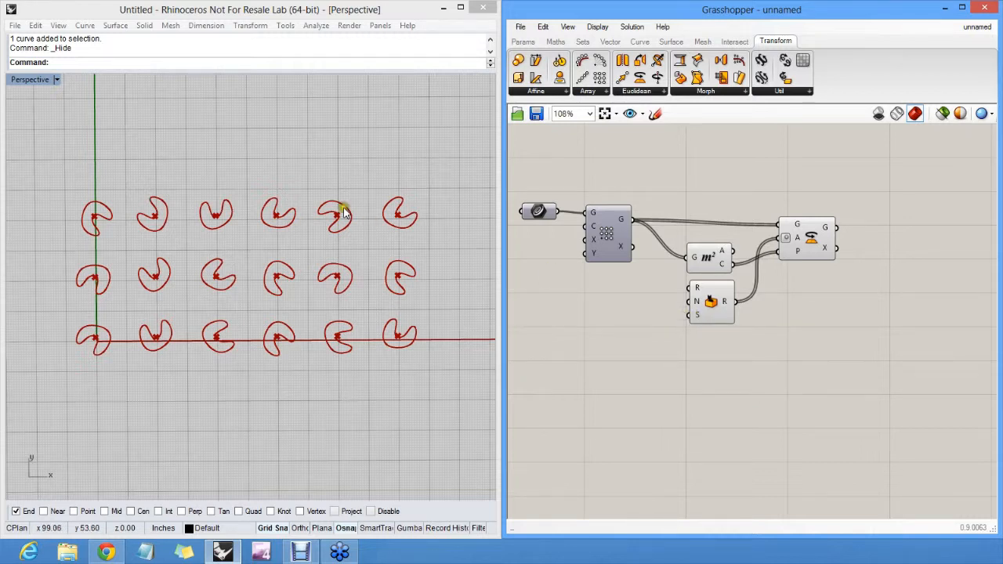
right_drag(339, 233, 324, 212)
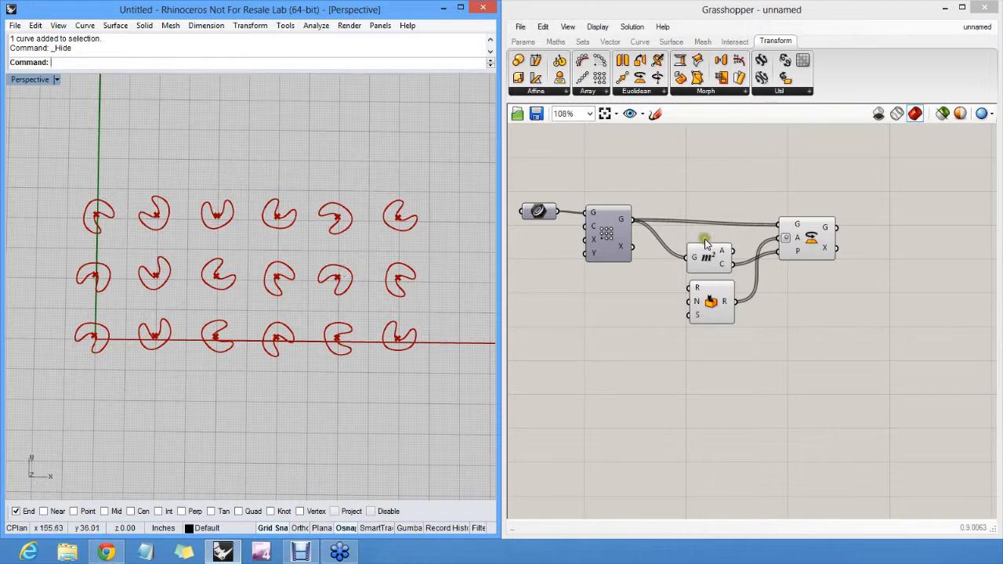
drag(712, 260, 715, 253)
click(803, 261)
drag(814, 240, 815, 234)
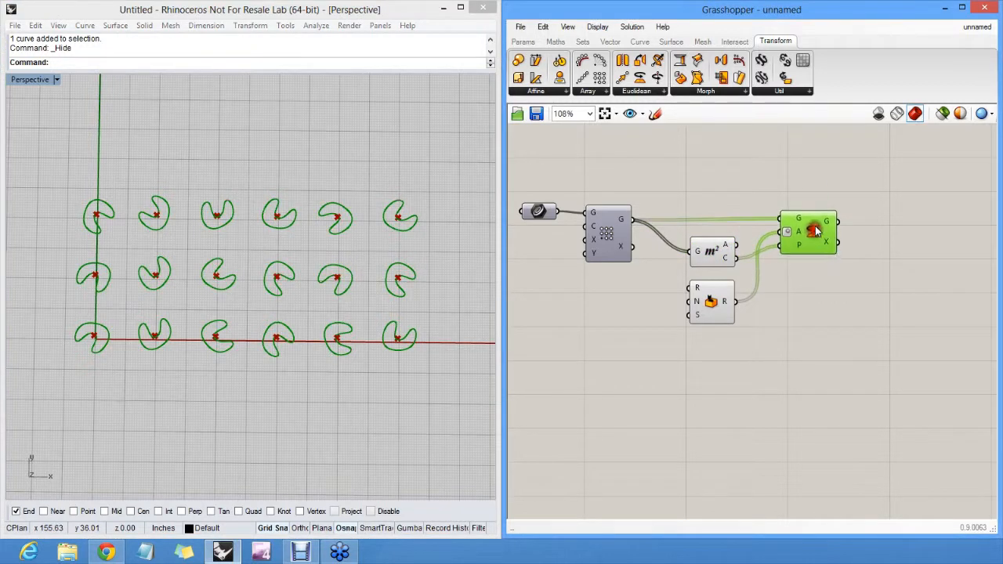
click(818, 191)
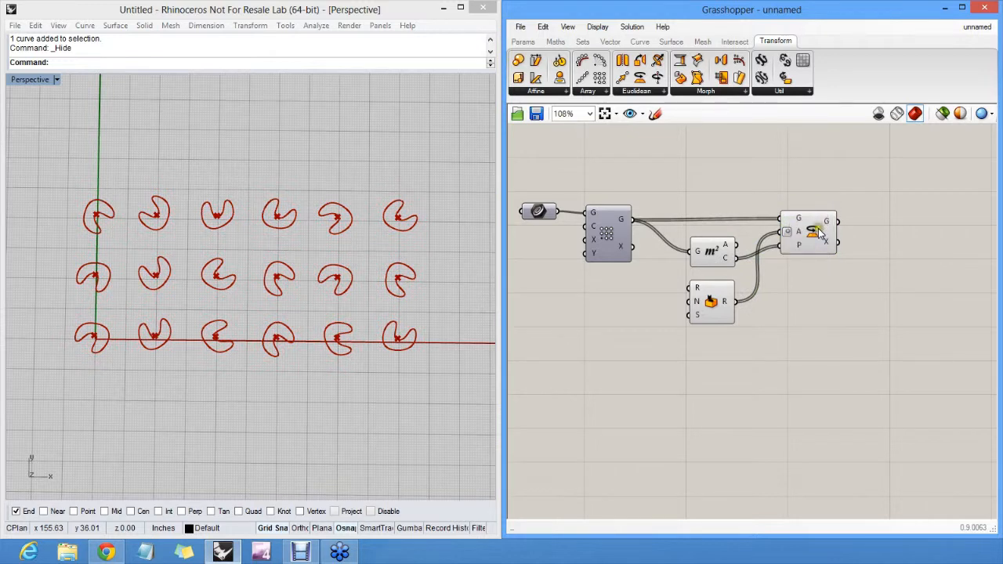